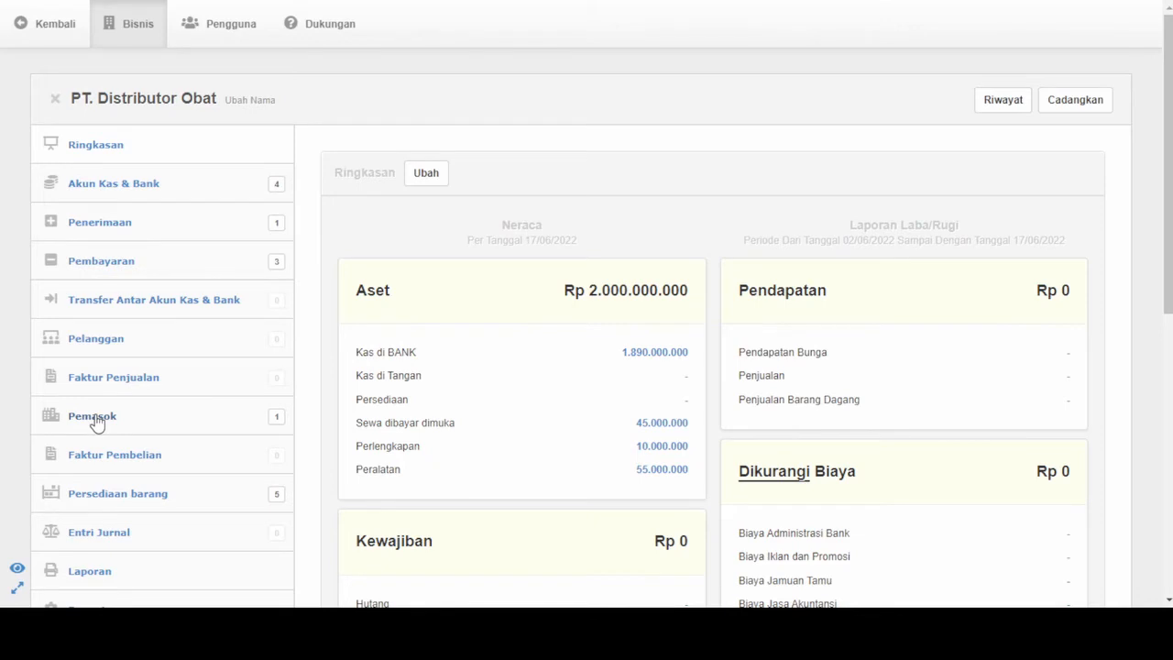
- Delete the existing supplier PT. APEX (code 01) from the supplier records
left_click(92, 415)
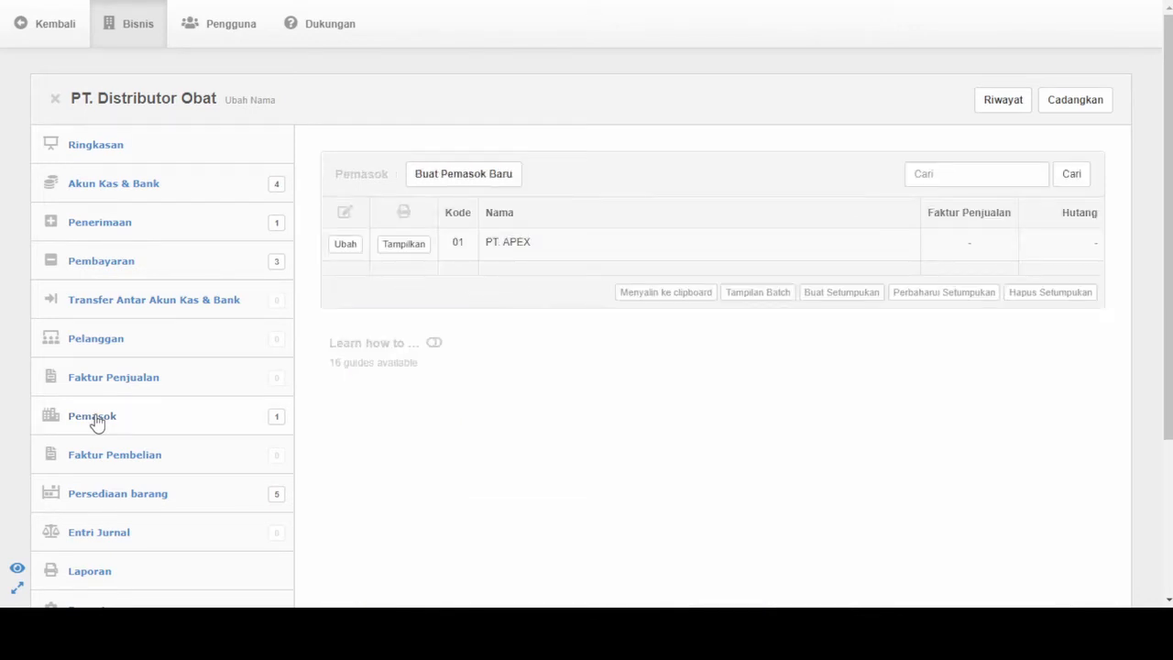
left_click(345, 246)
scroll(406, 333, "down", 5)
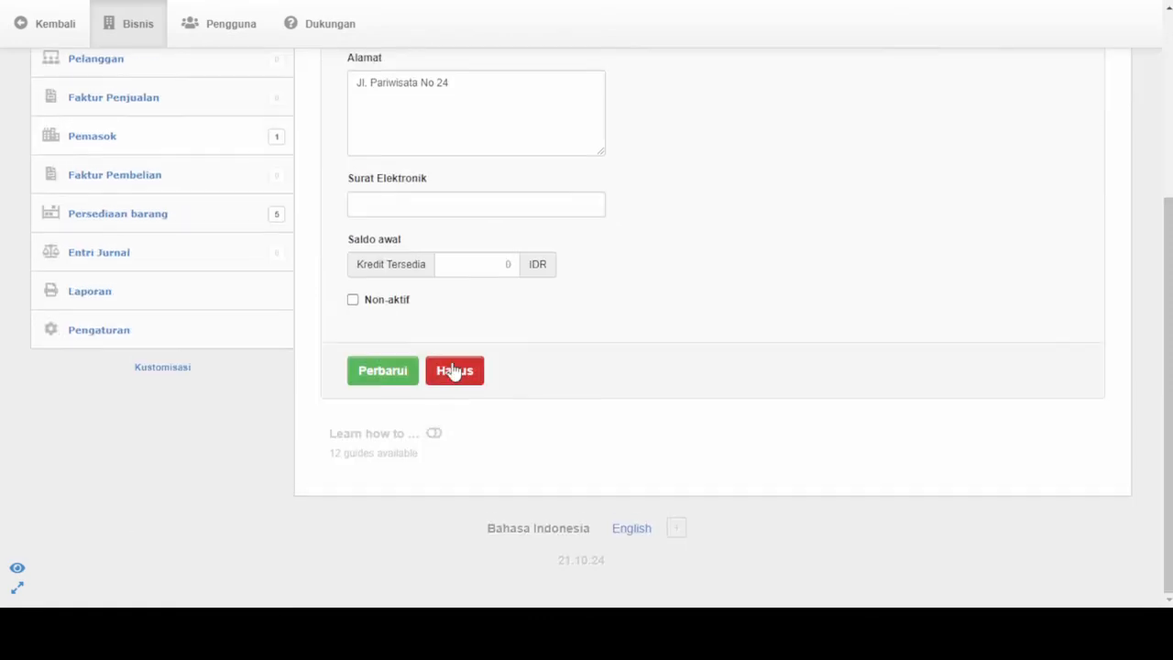
left_click(454, 370)
left_click(561, 333)
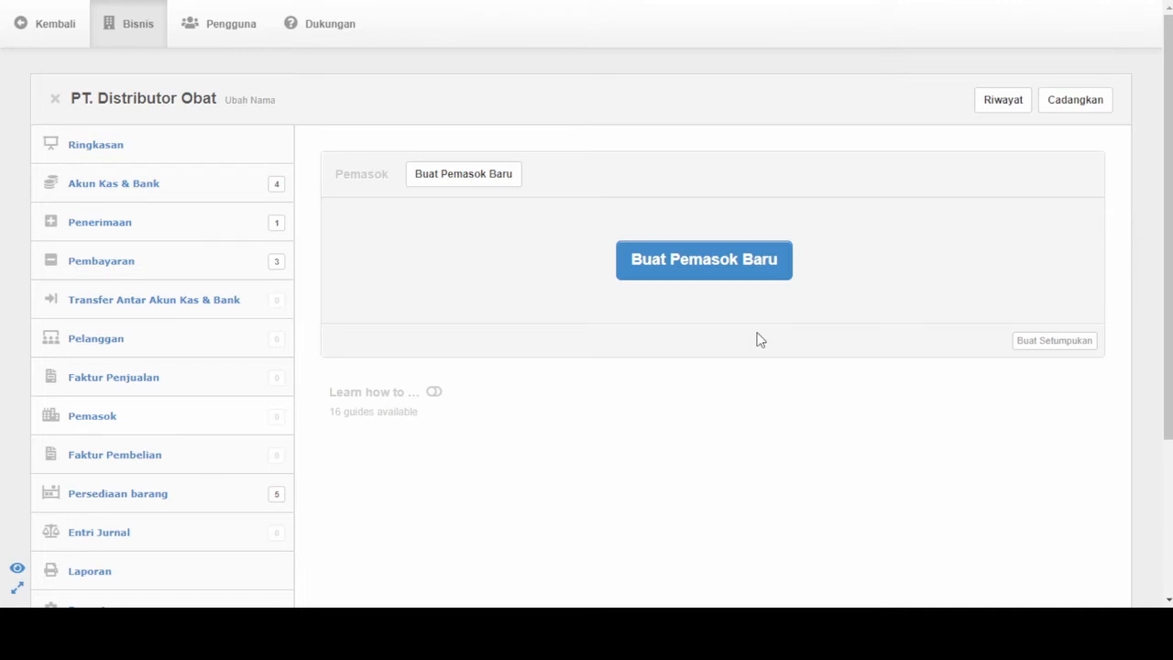
- Start a new supplier record with the name PT Apex and the code 1
left_click(729, 259)
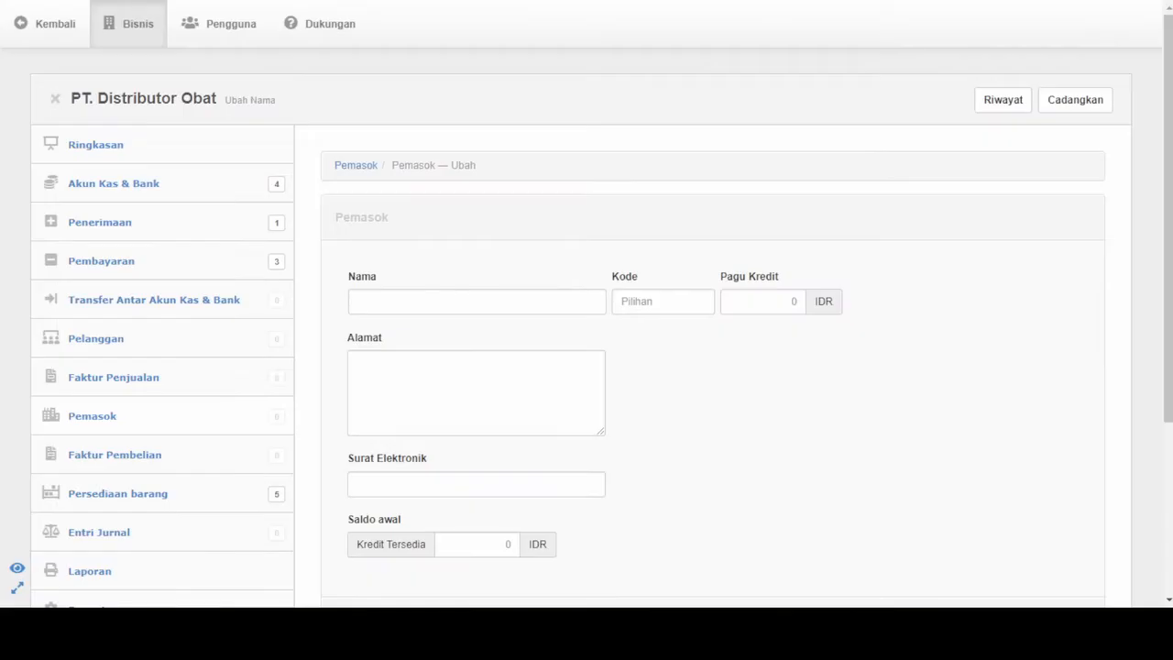
left_click(396, 298)
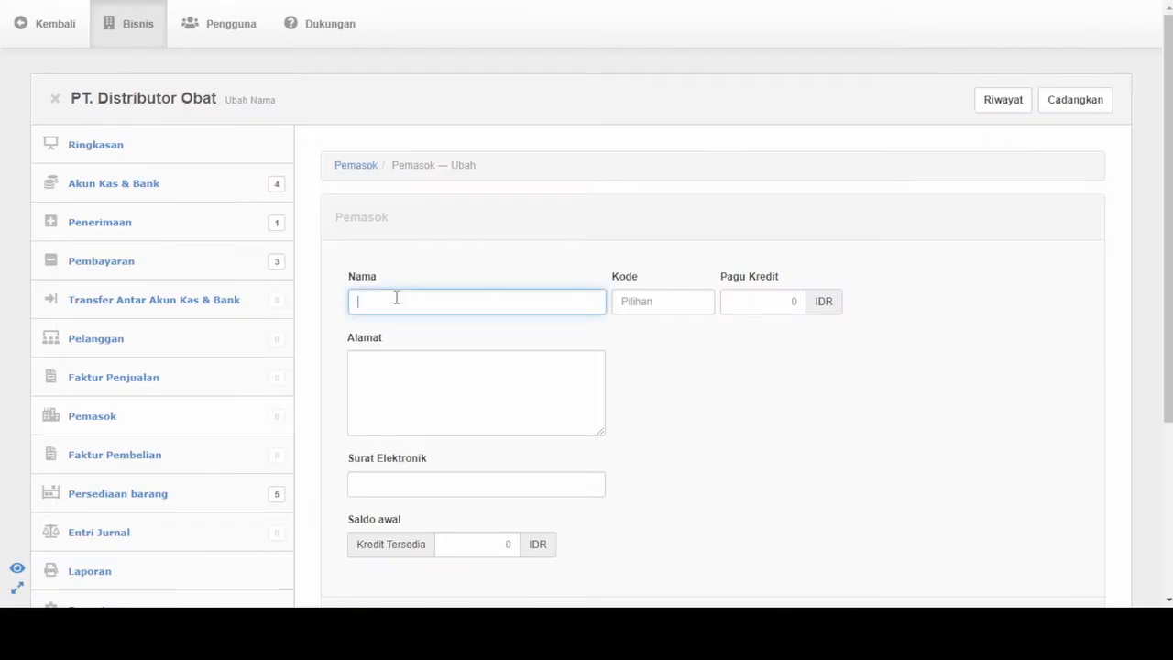
type("PT Ap")
key("BackSpace")
type("pex")
left_click(632, 304)
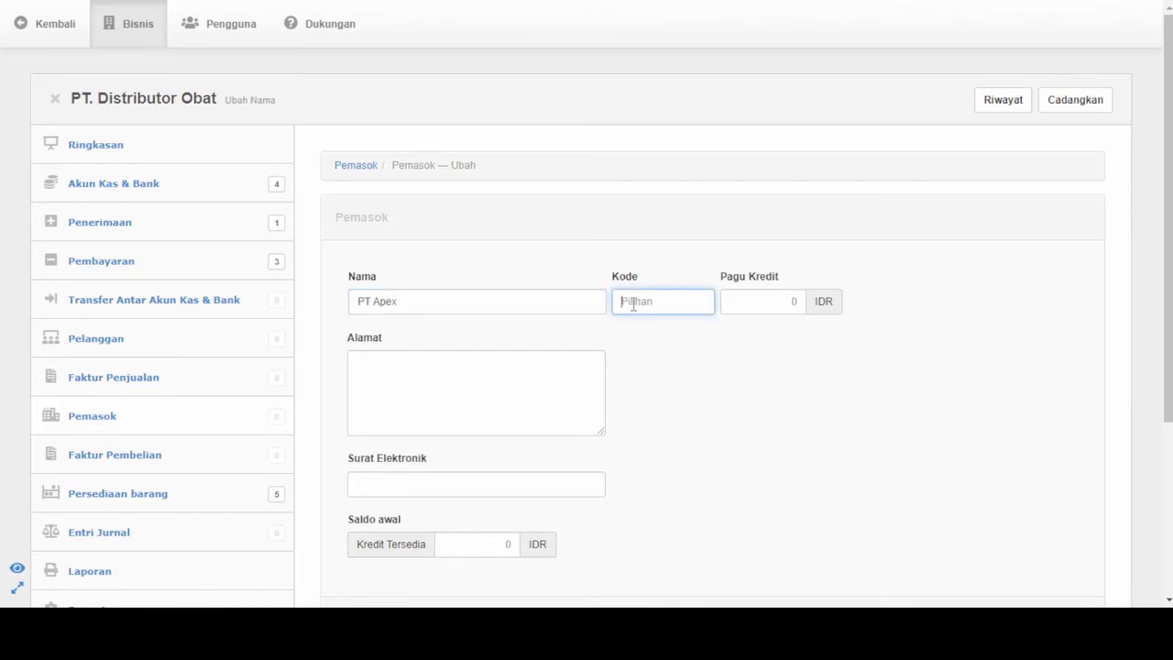
type("1")
- Enter the supplier's street address, leave the e-mail blank and create the supplier record
left_click(457, 384)
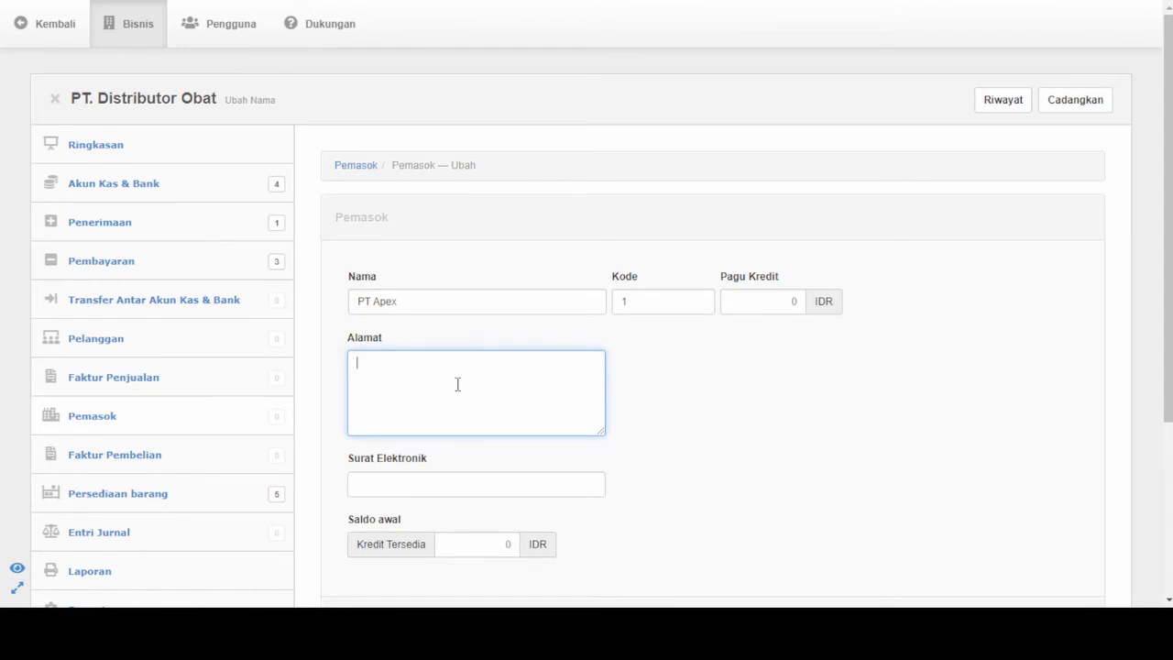
type("Jl. Pariwisata No. 24")
scroll(458, 384, "down", 2)
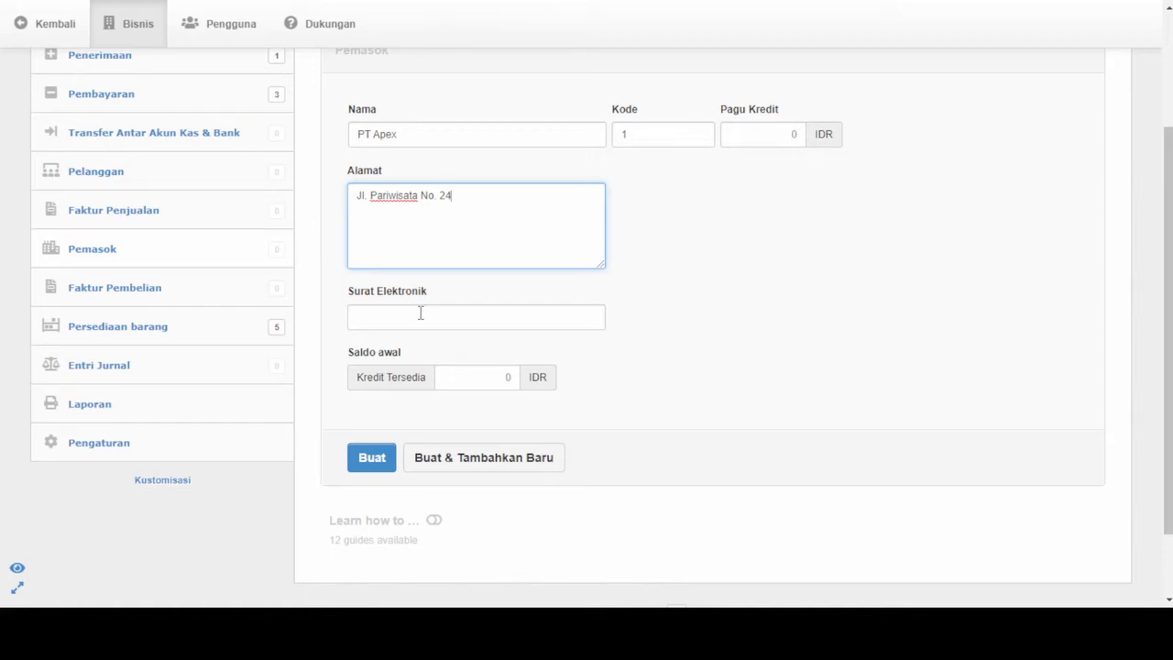
left_click(421, 313)
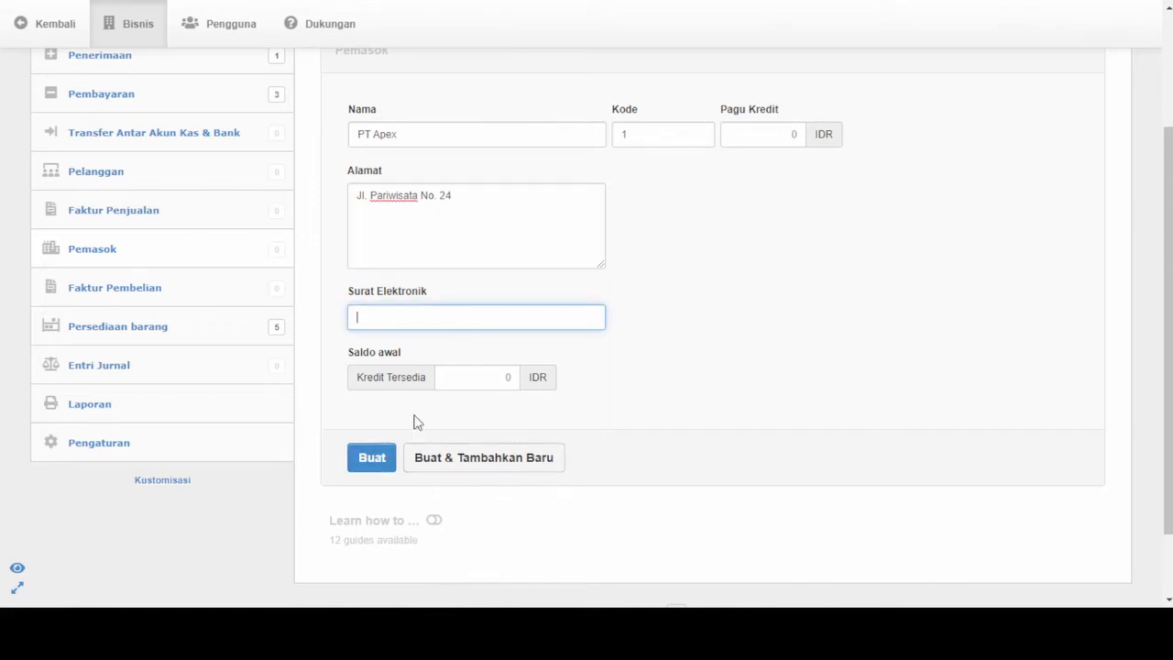
left_click(384, 463)
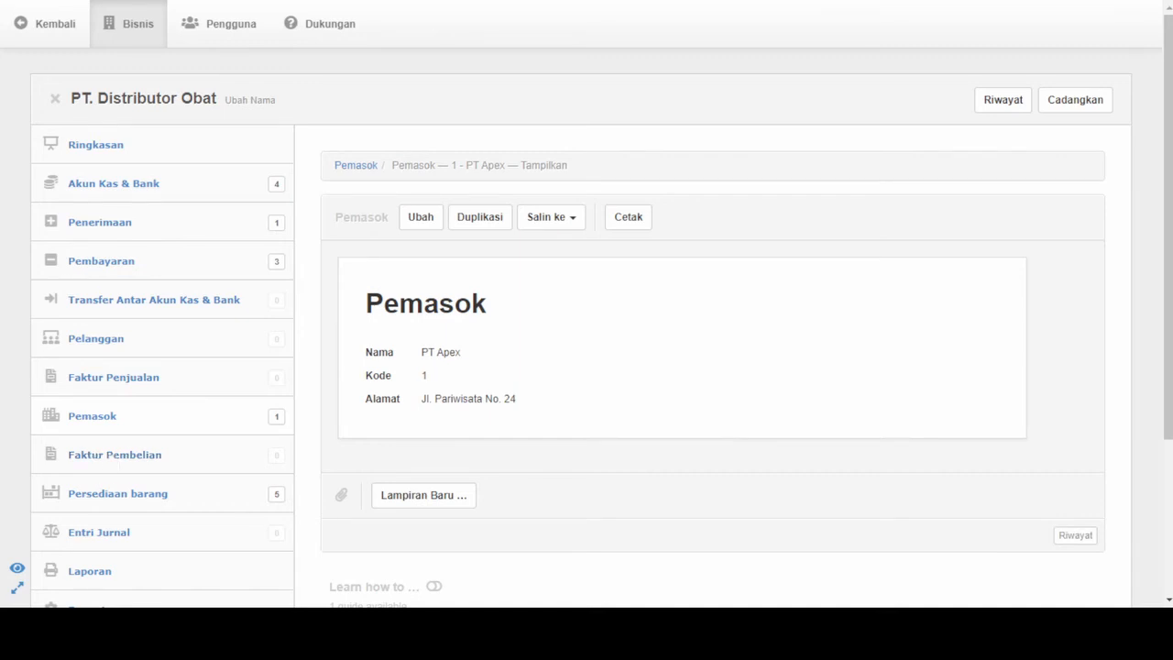
- Start a new purchase invoice (Faktur Pembelian)
left_click(101, 456)
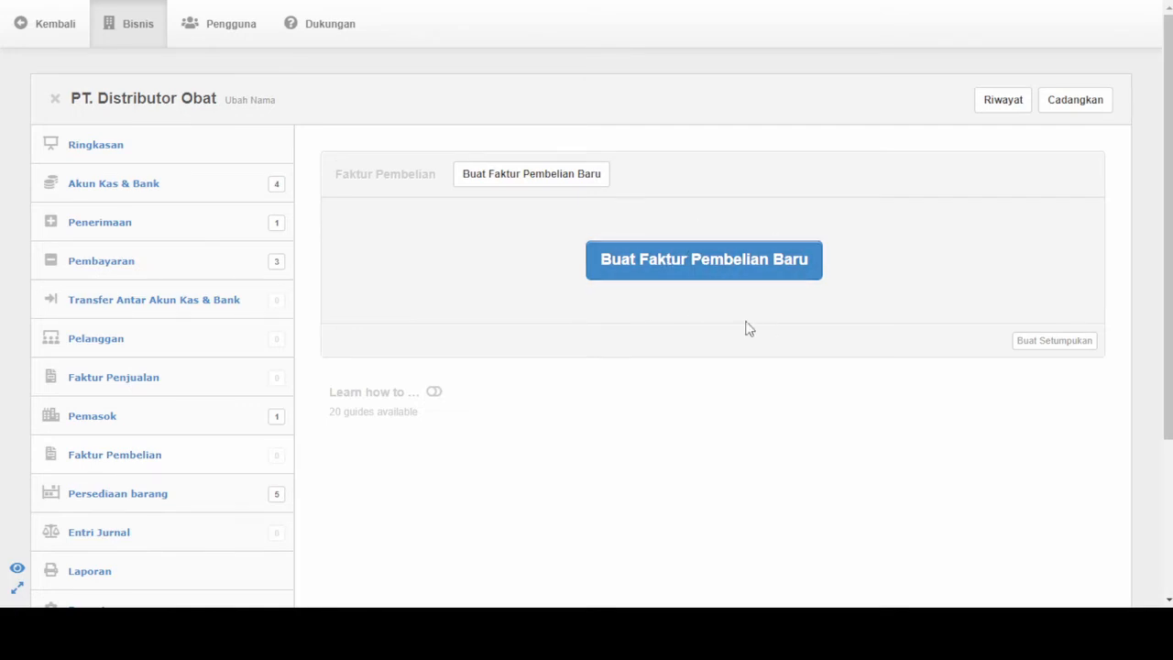
left_click(699, 271)
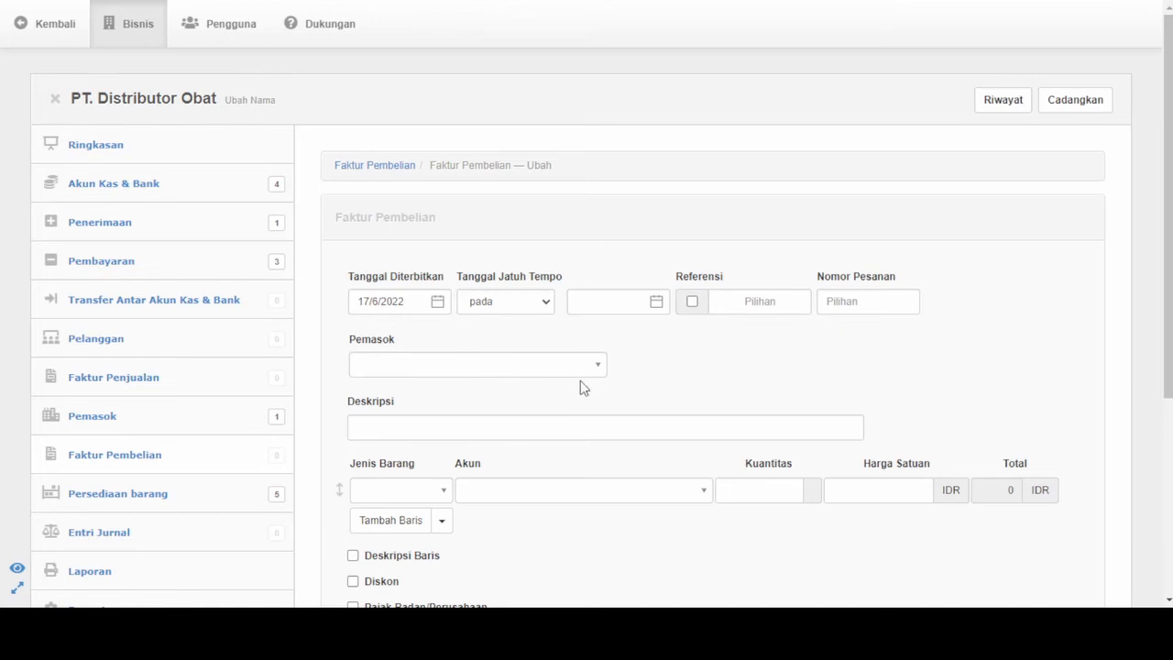
scroll(547, 358, "down", 1)
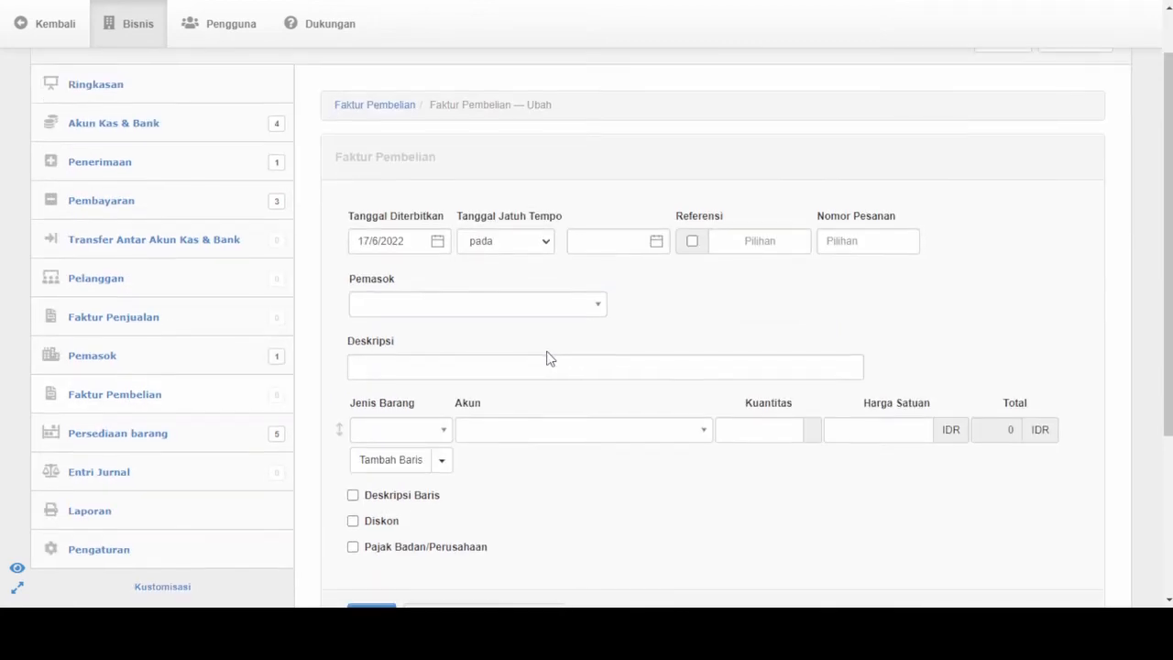
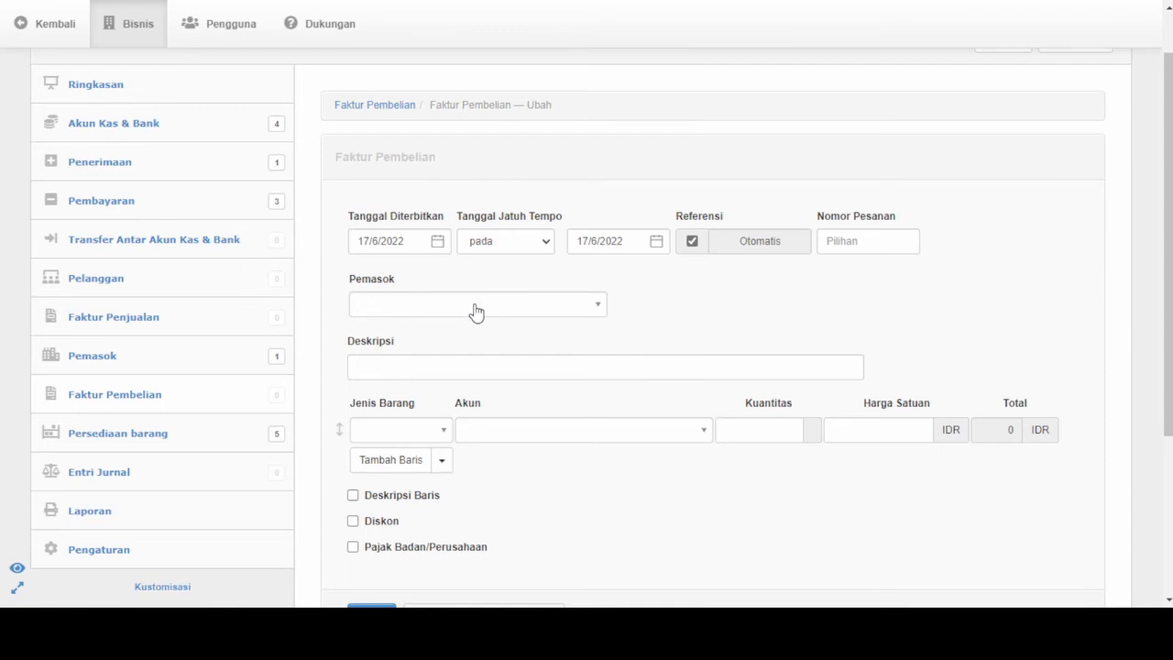
- Choose PT Apex as the invoice's supplier and enter the description Pembelian Barang Dagang
left_click(476, 312)
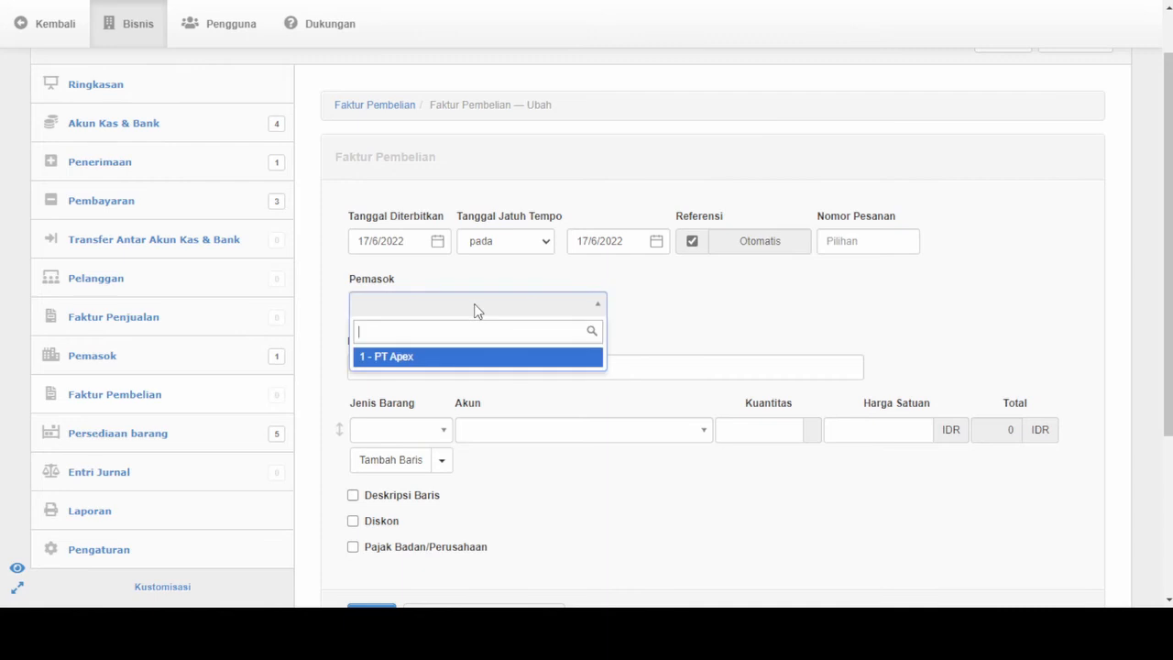
left_click(412, 359)
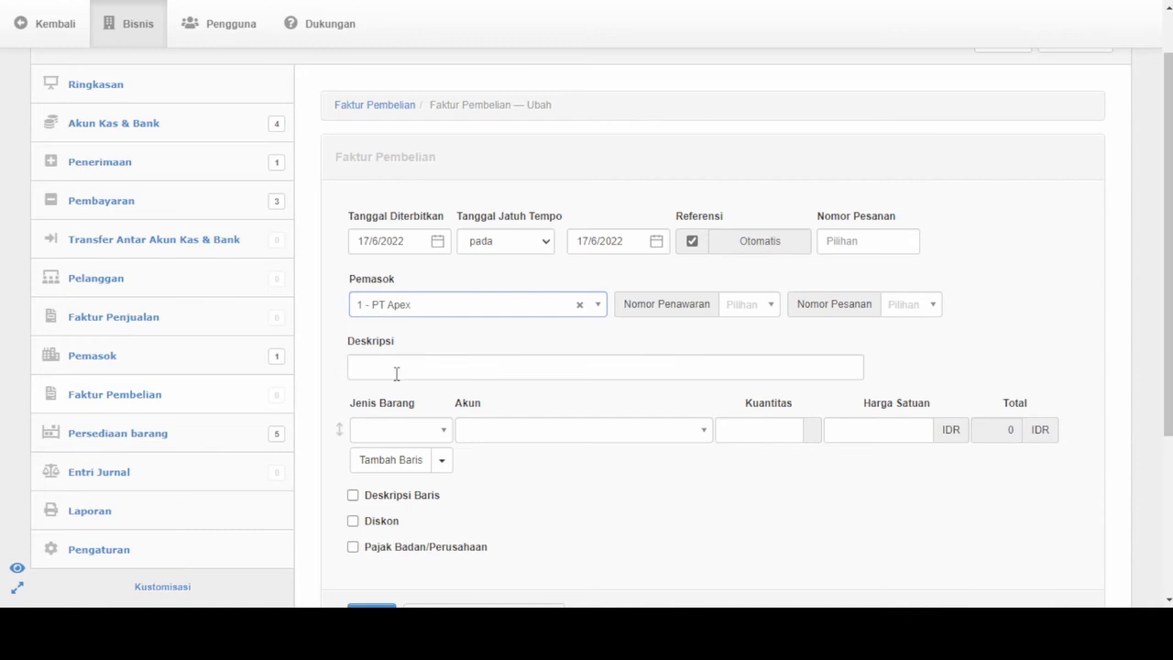
left_click(396, 372)
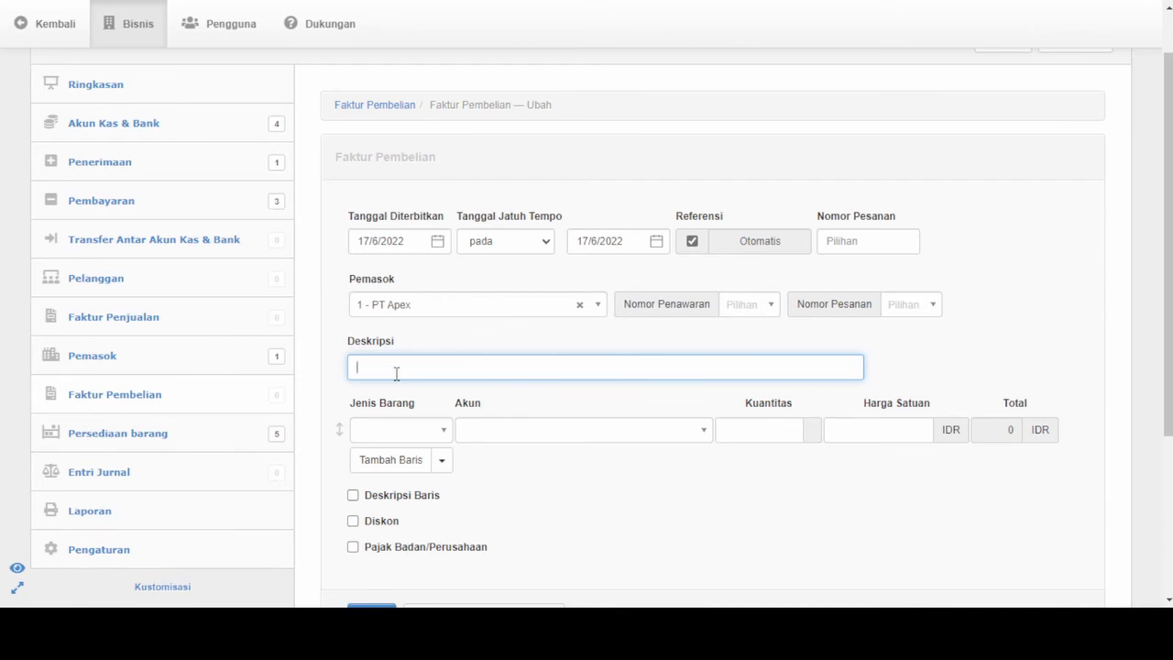
type("Pembelian Barang Dagang")
scroll(480, 409, "down", 1)
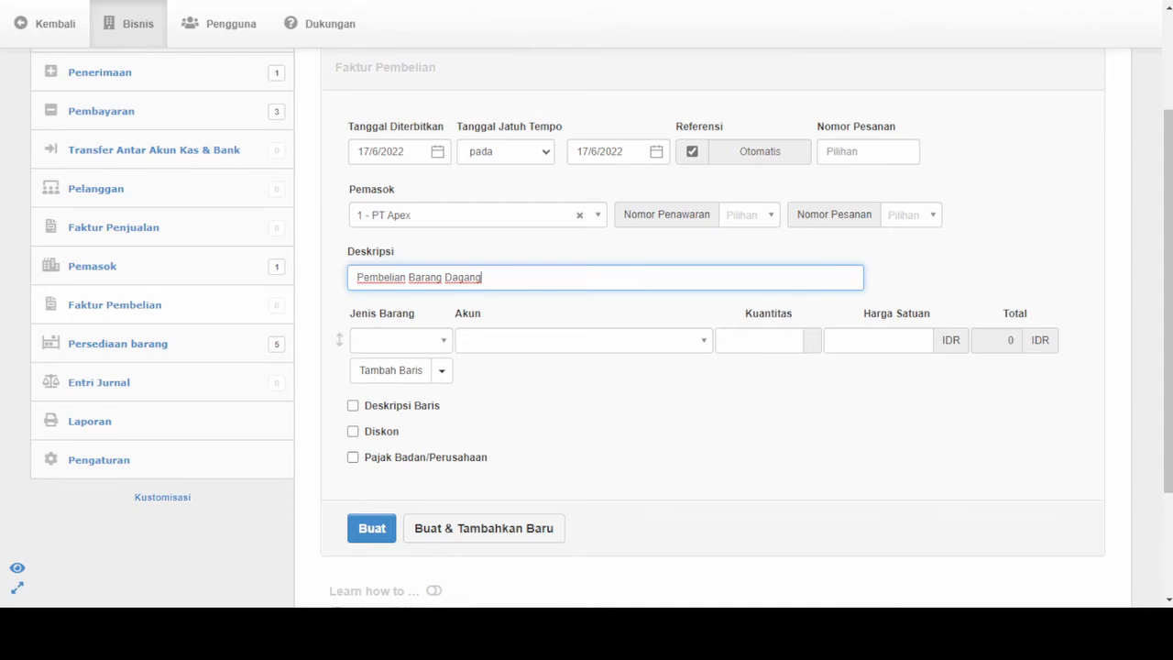
- Consult the items in FAKTUR BENAR.pdf in Nitro Pro, add five rows to the purchase invoice and remove the sixth row
left_click(397, 634)
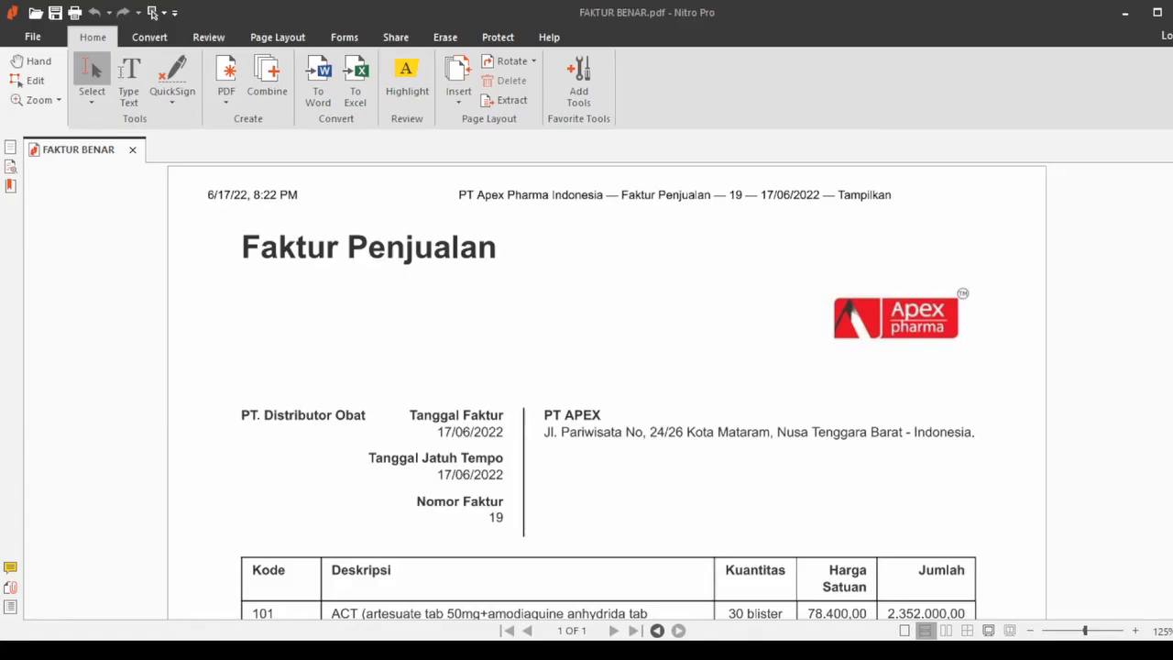
scroll(607, 390, "down", 3)
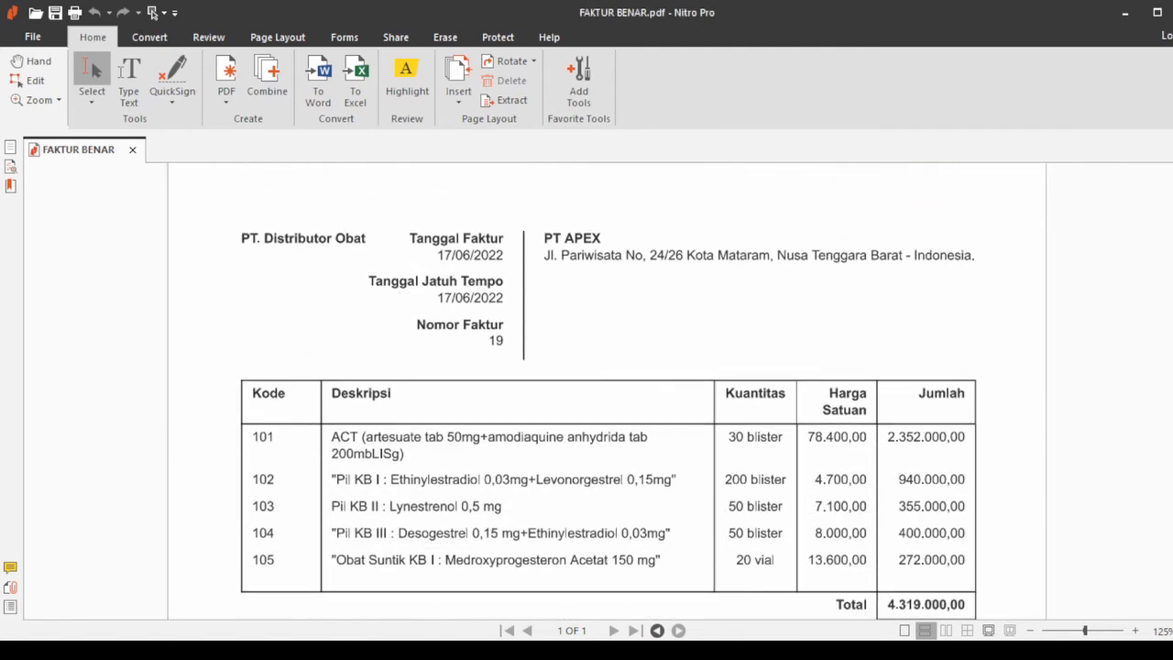
scroll(607, 406, "down", 1)
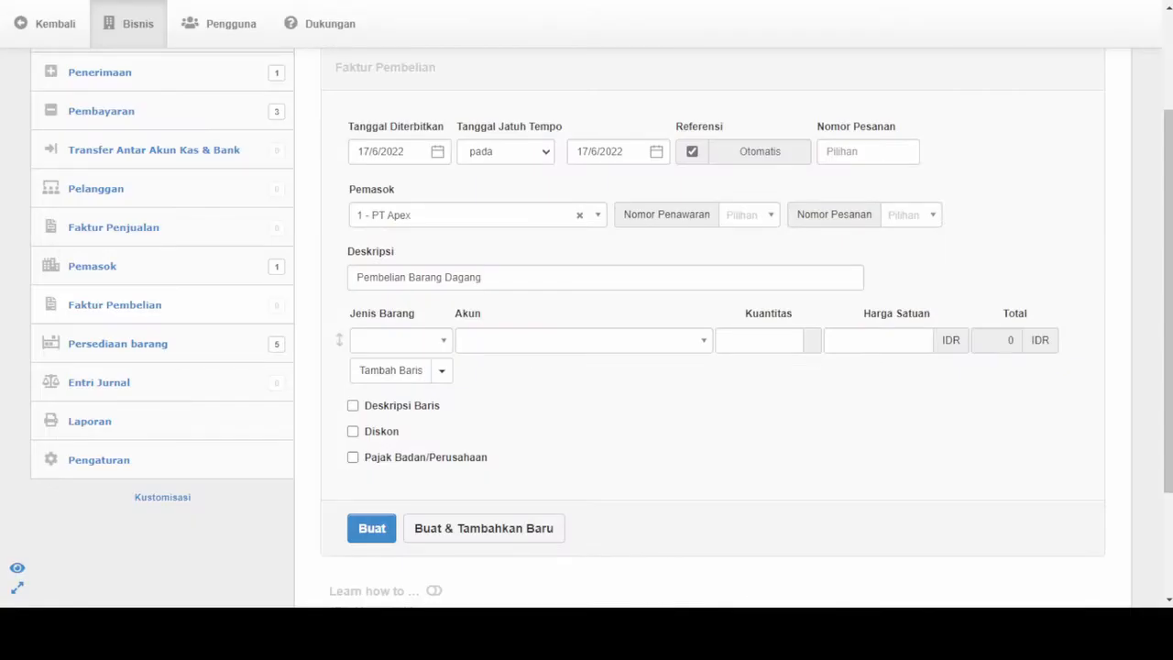
left_click(480, 267)
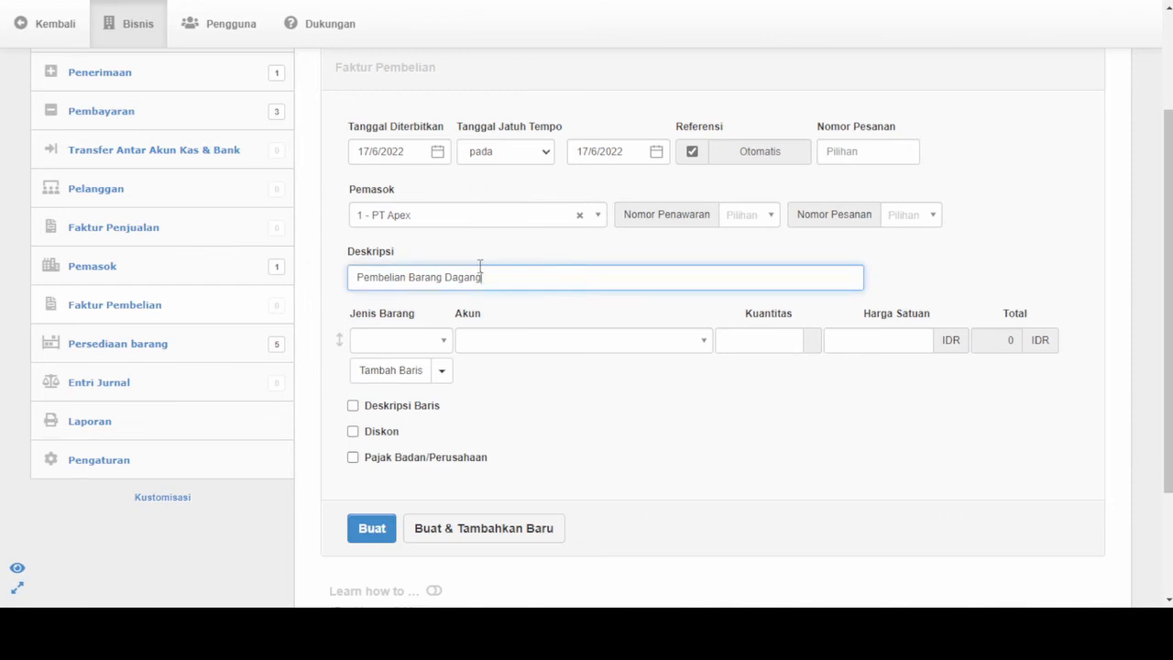
left_click(444, 340)
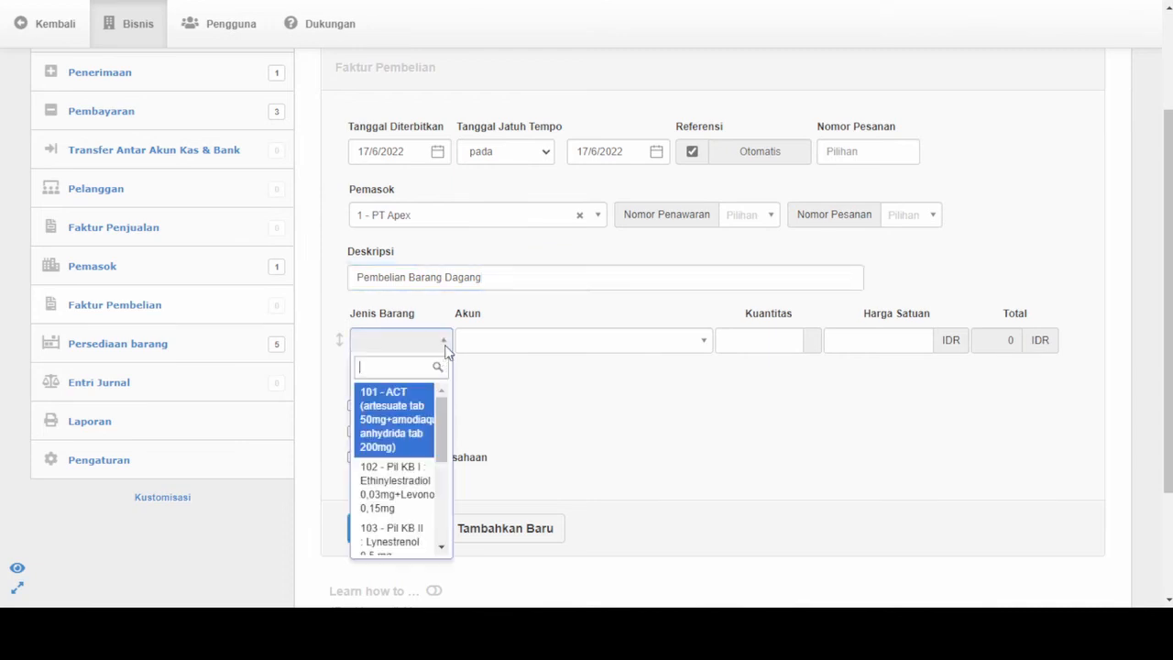
left_click(523, 393)
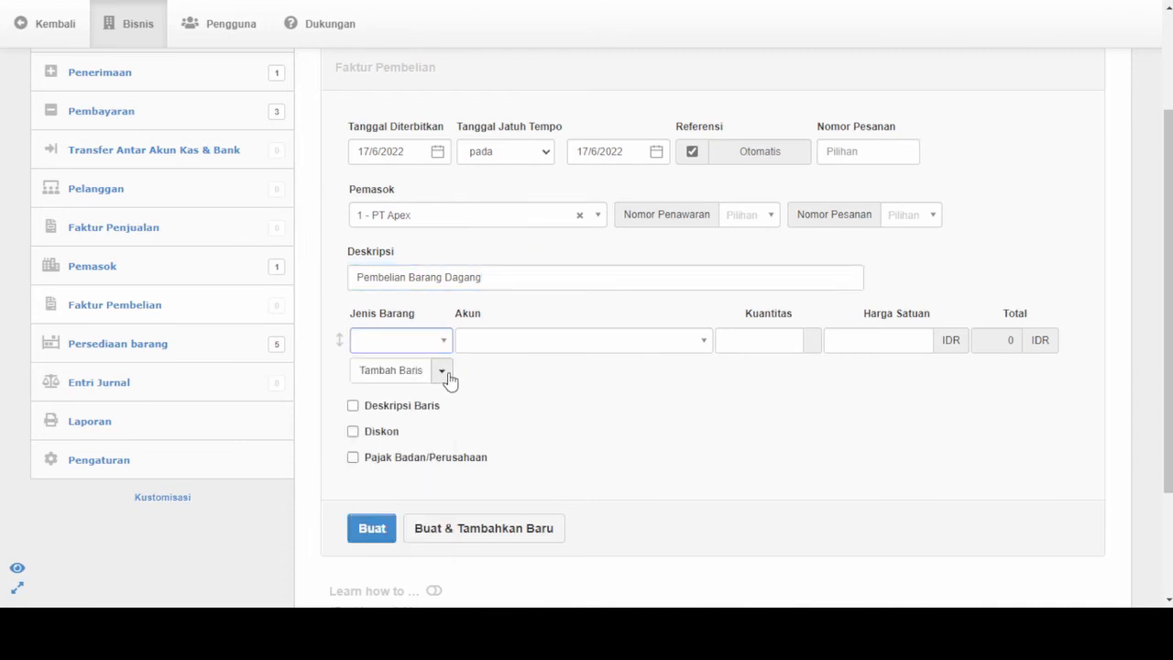
left_click(449, 379)
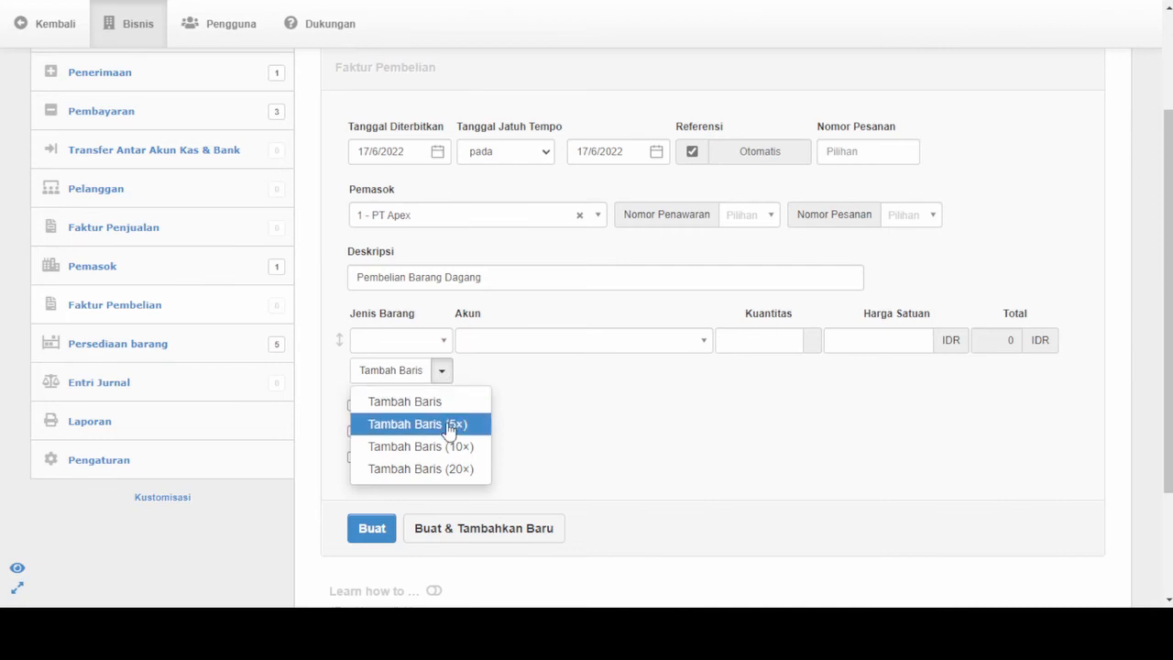
left_click(449, 428)
scroll(592, 413, "down", 4)
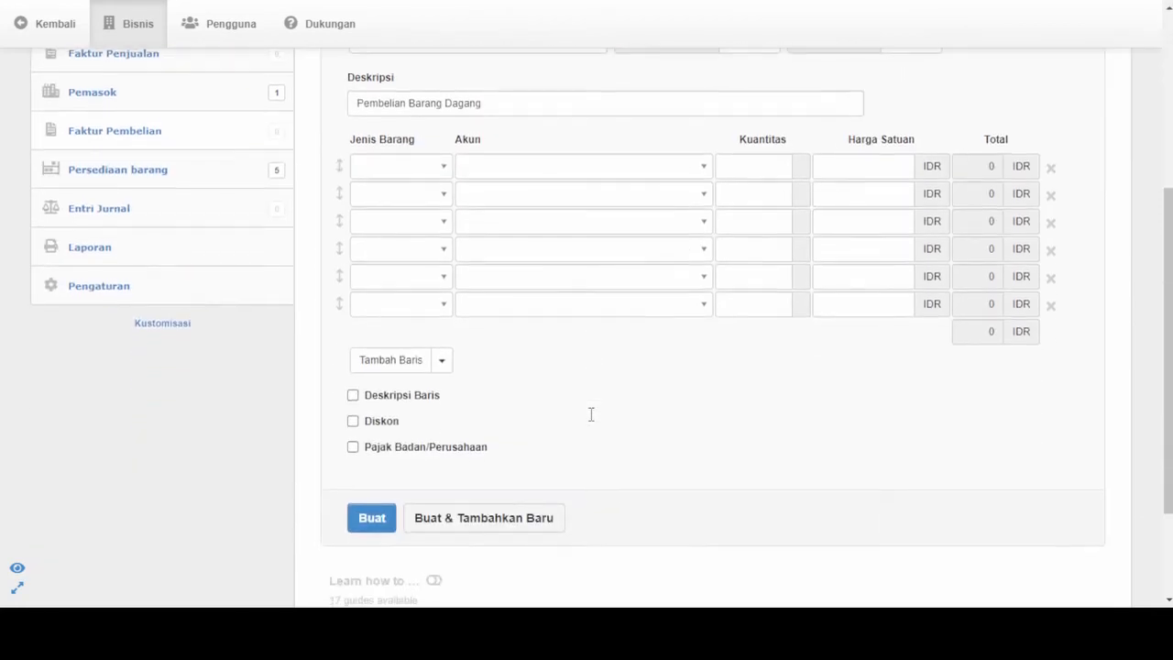
left_click(1051, 303)
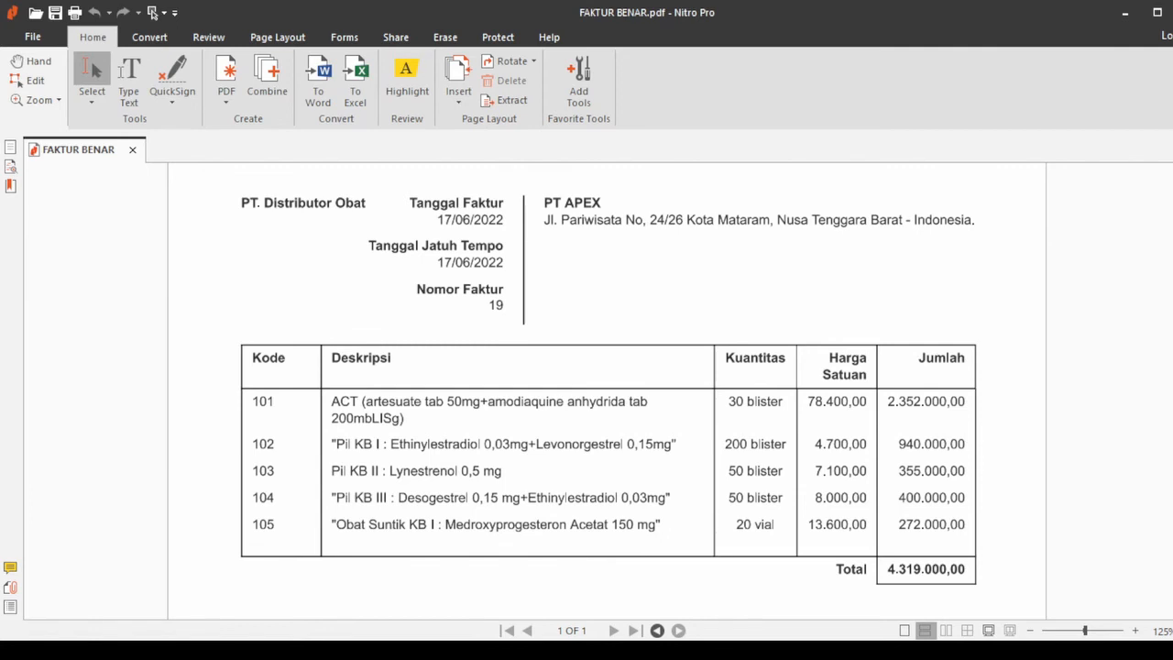
- Check FAKTUR BENAR.pdf in Nitro Pro and fill the first invoice row with item 101 (ACT) and a quantity of 30 blister
scroll(607, 393, "up", 4)
scroll(607, 394, "down", 3)
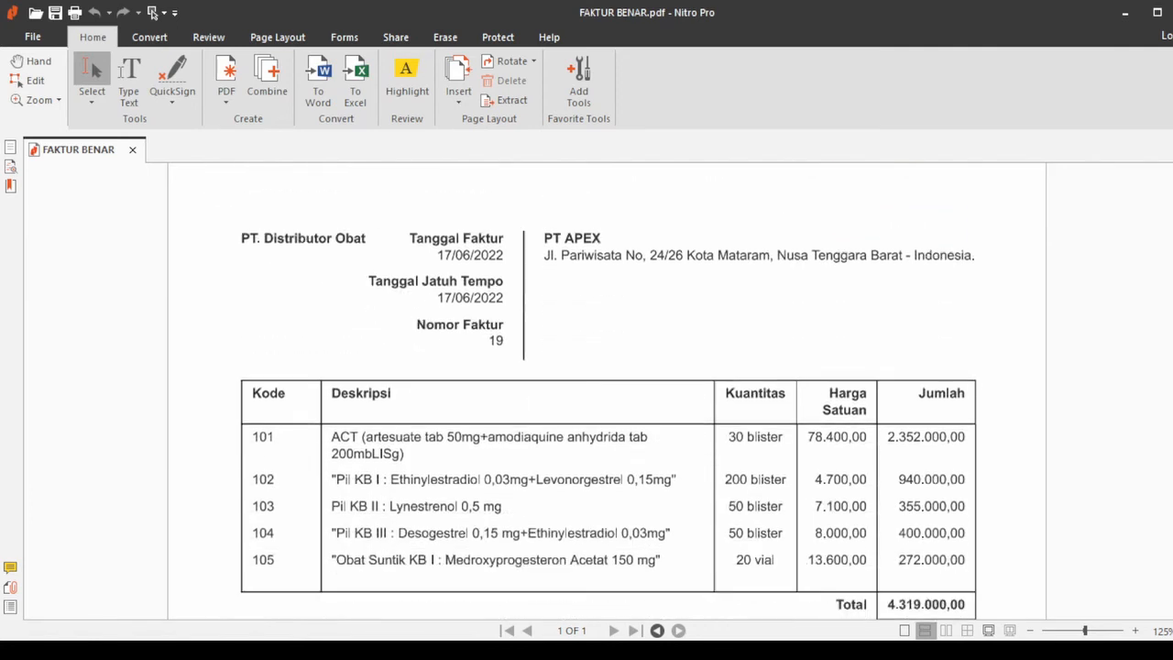
scroll(607, 391, "down", 1)
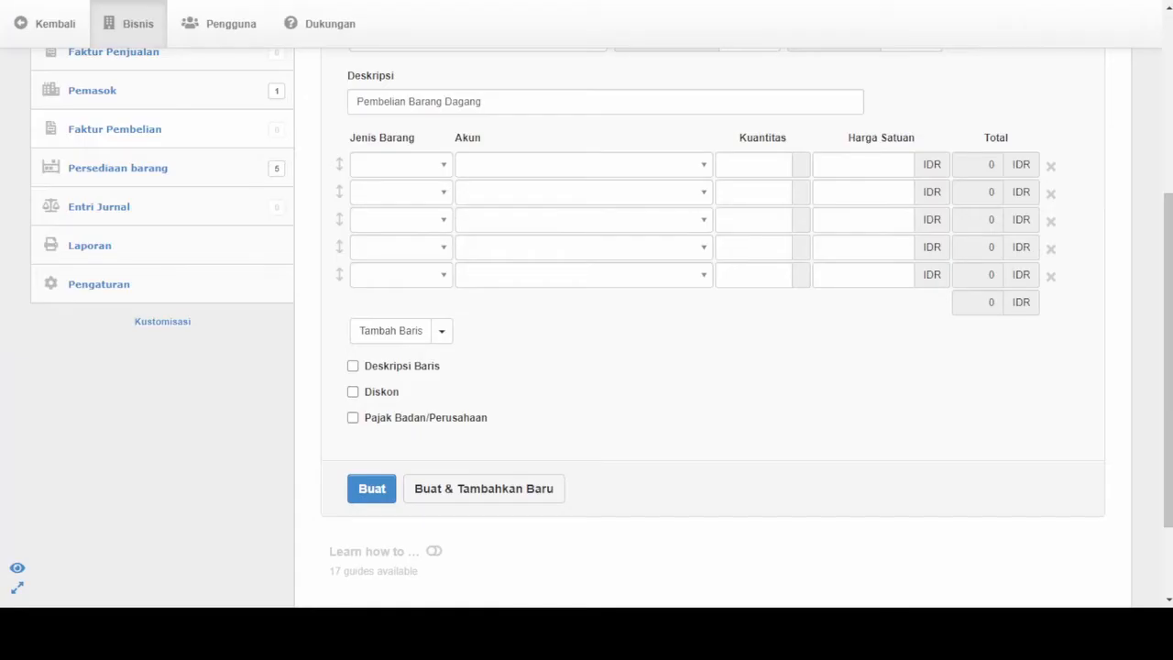
left_click(391, 172)
type("101")
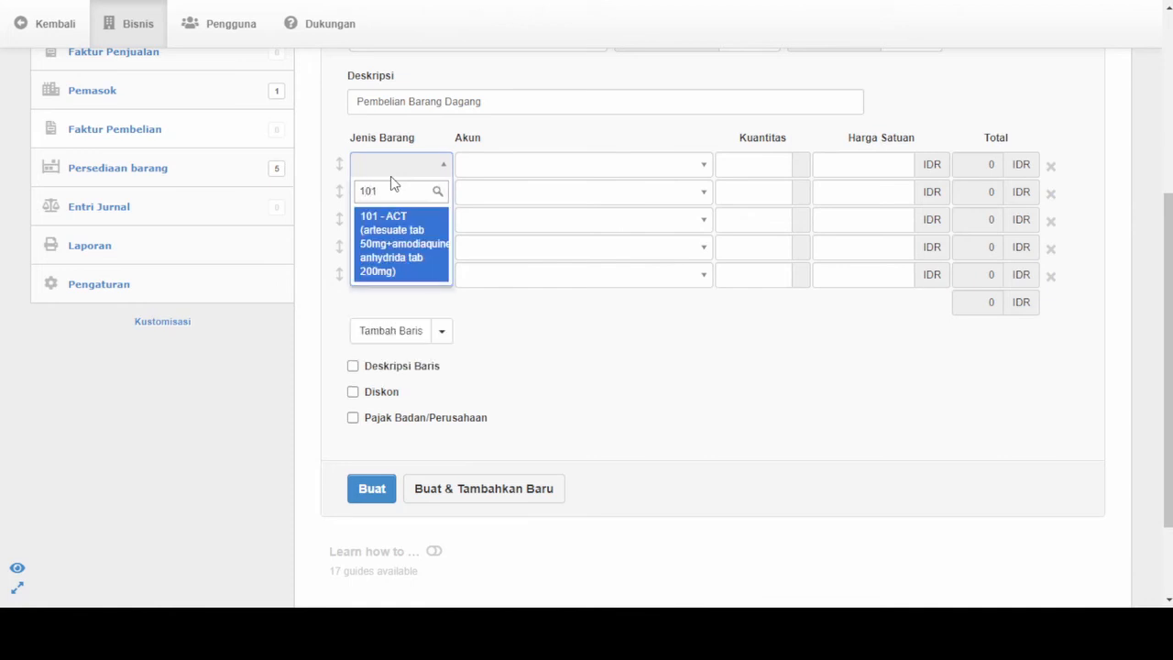
left_click(385, 256)
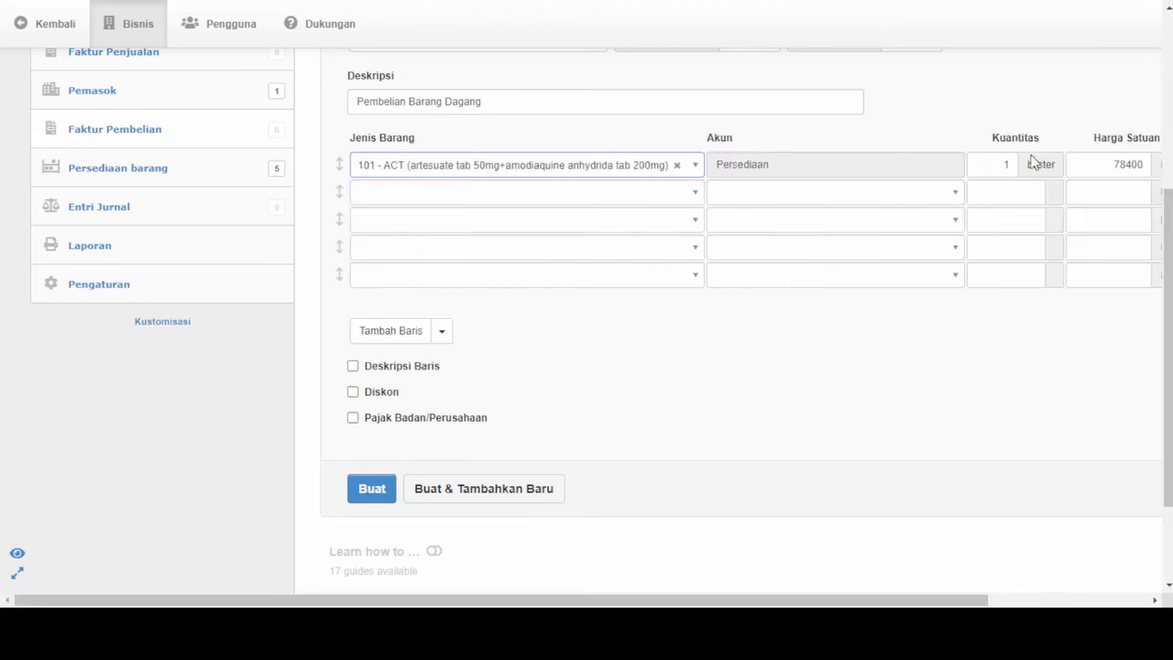
double_click(1001, 163)
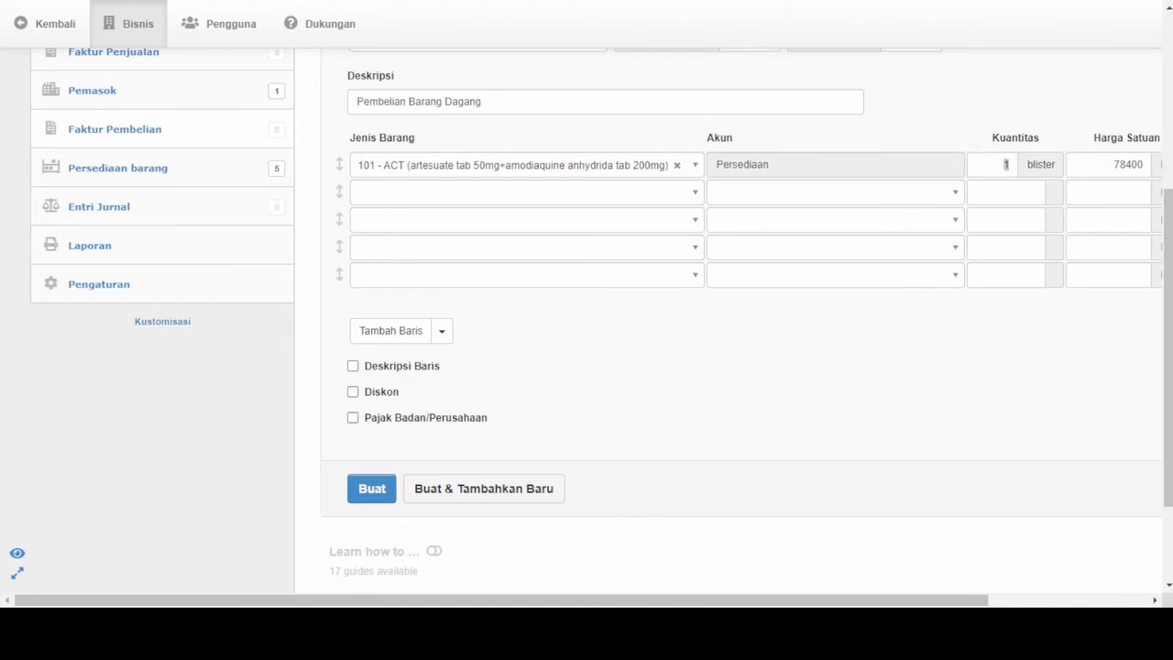
key("alt+Tab")
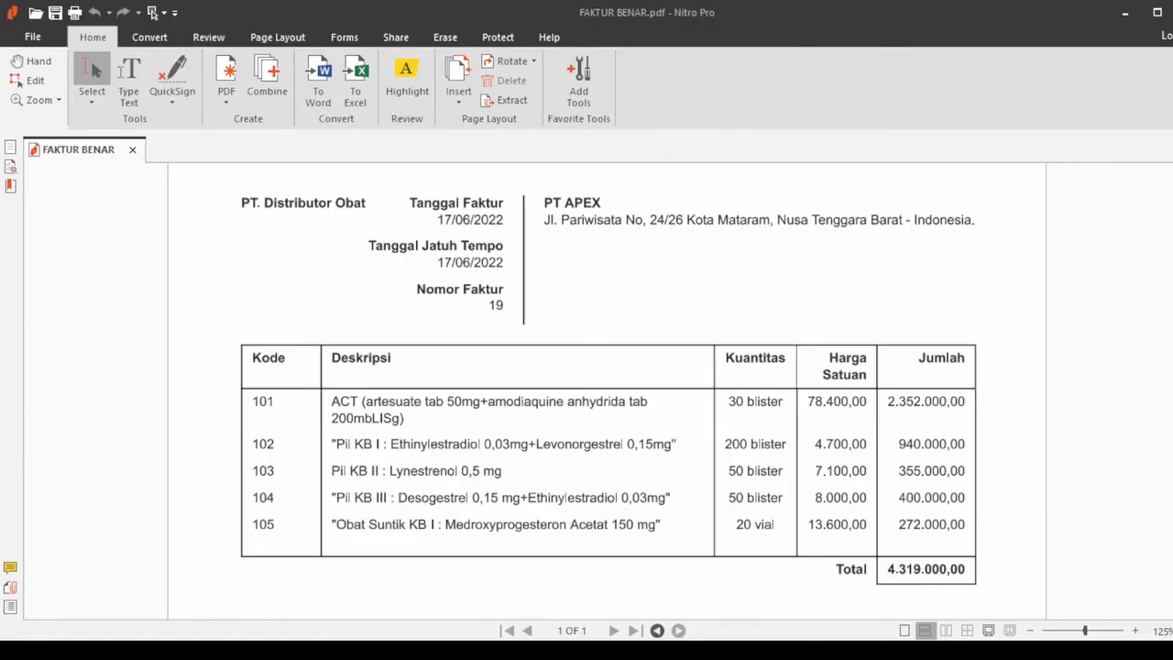
key("alt+Tab")
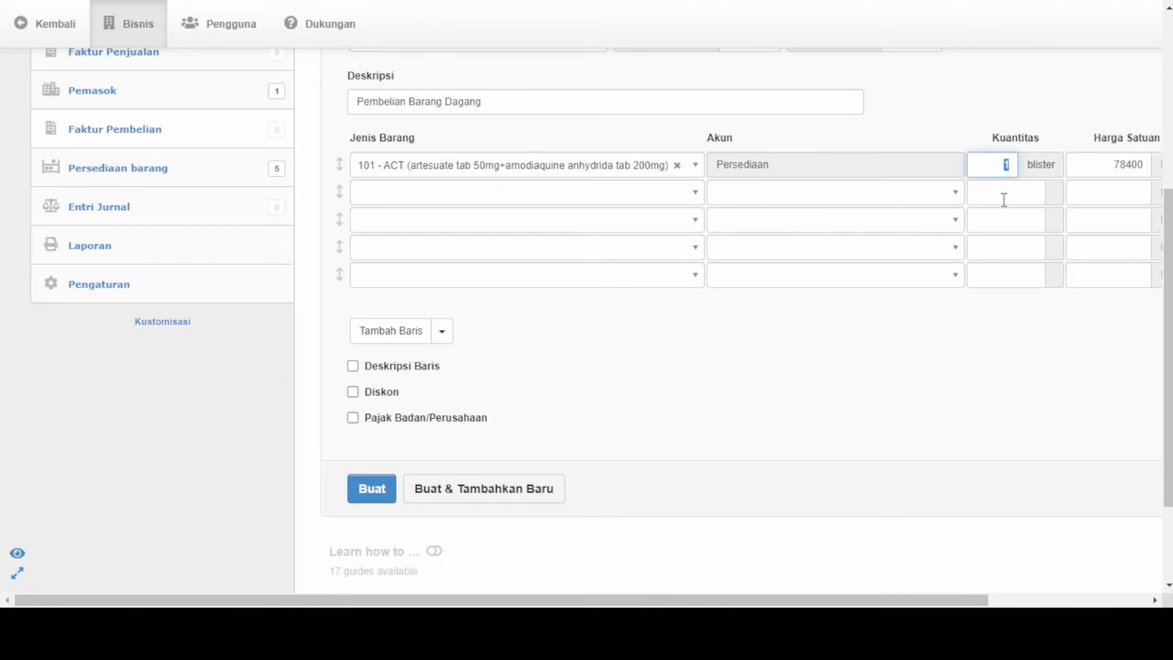
type("30")
key("Tab")
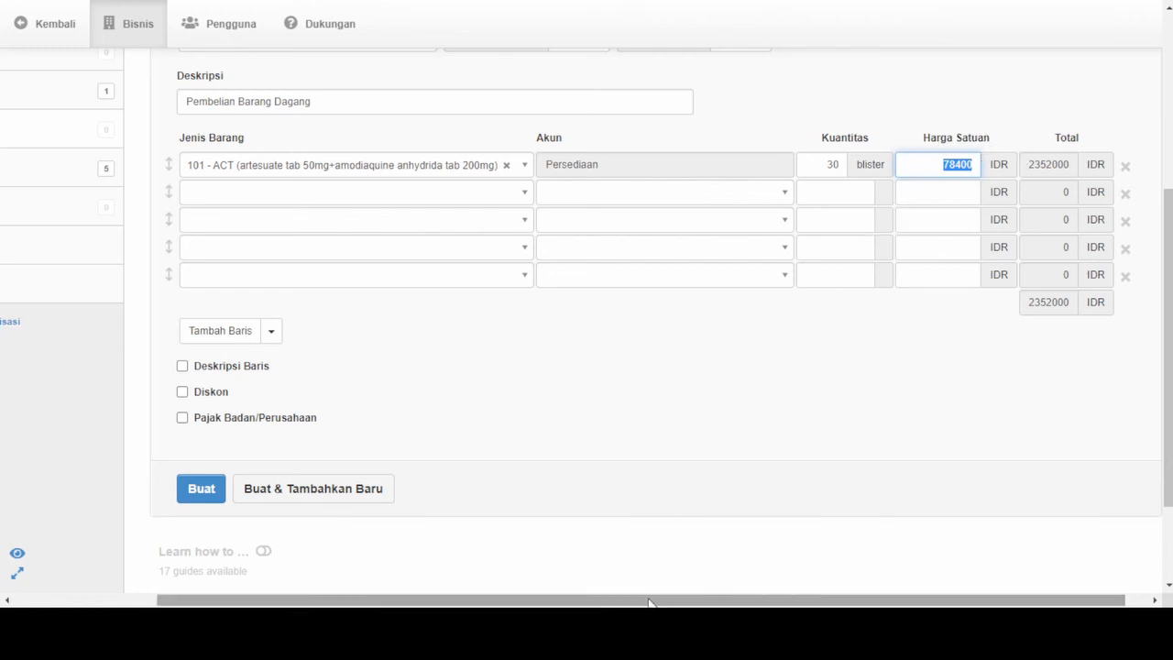
- Fill the second invoice row with item 102 (Pil KB I) and a quantity of 200 blister
left_click_drag(648, 602, 519, 602)
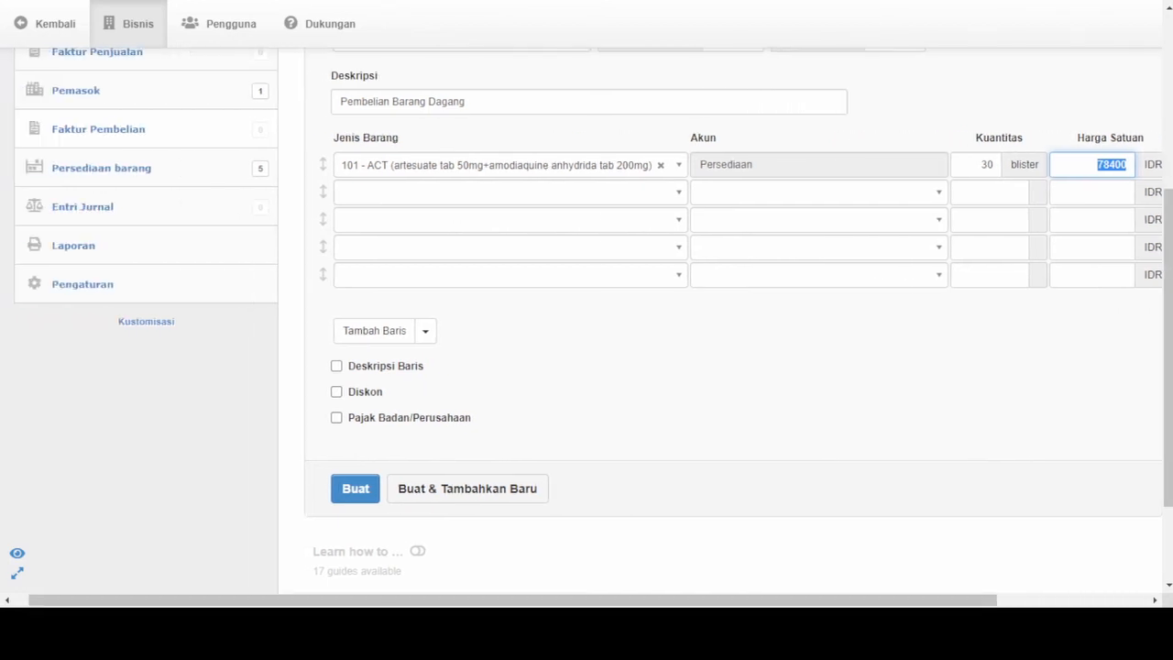
left_click(413, 632)
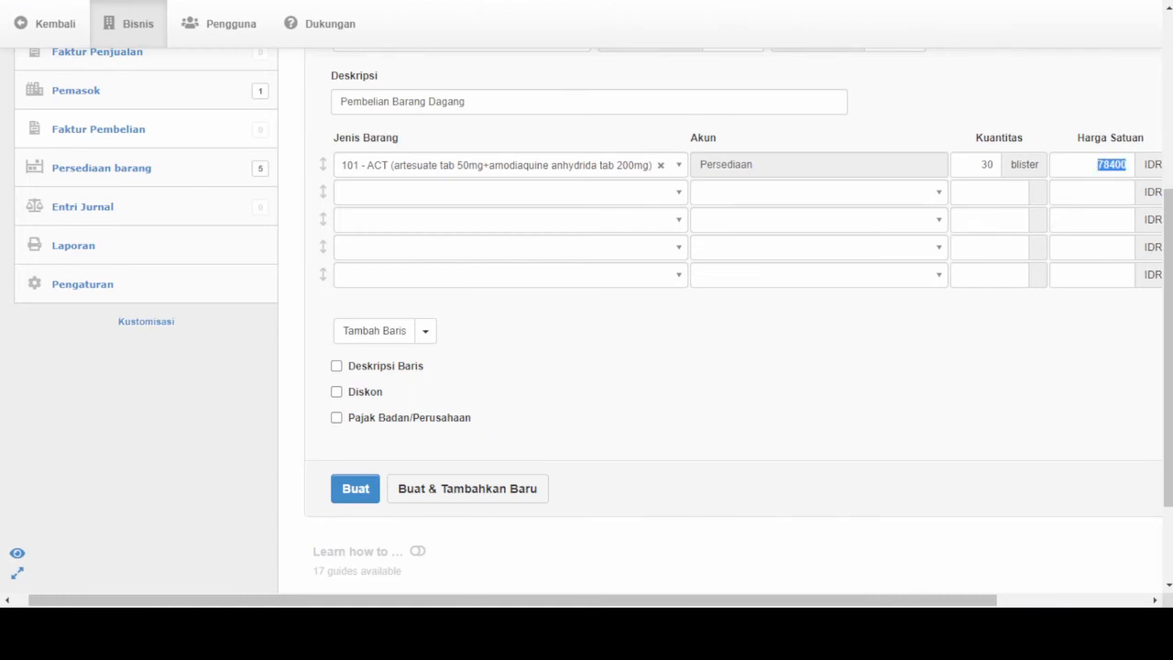
left_click(393, 194)
type("102")
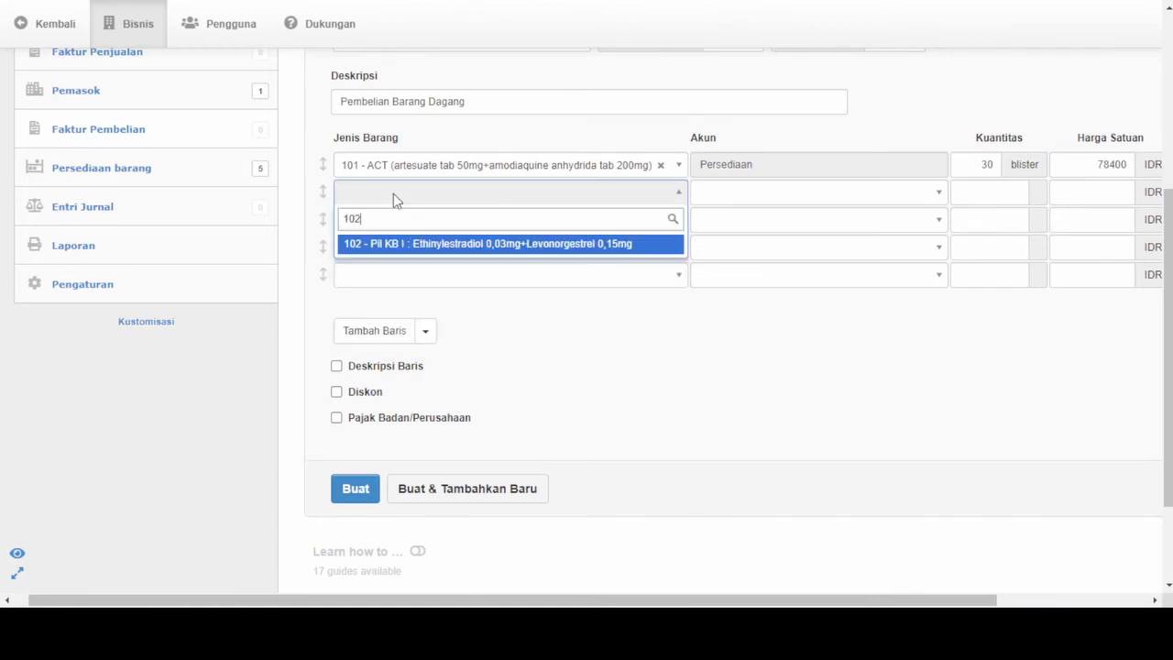
key("Tab")
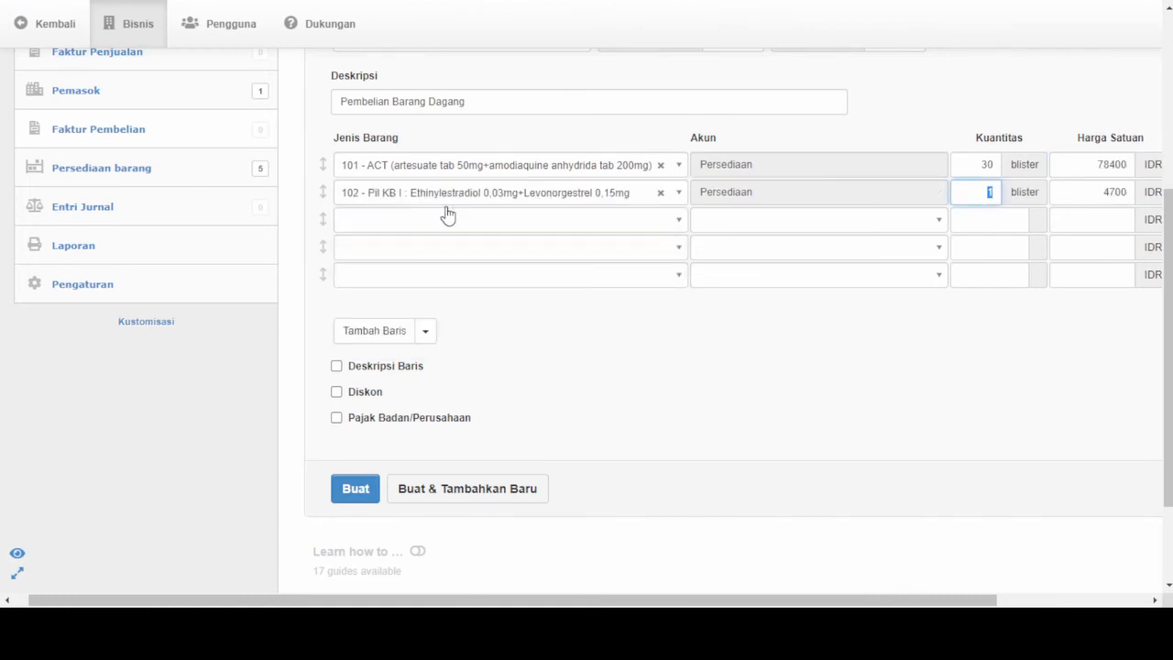
type("200")
key("Tab")
key("Tab")
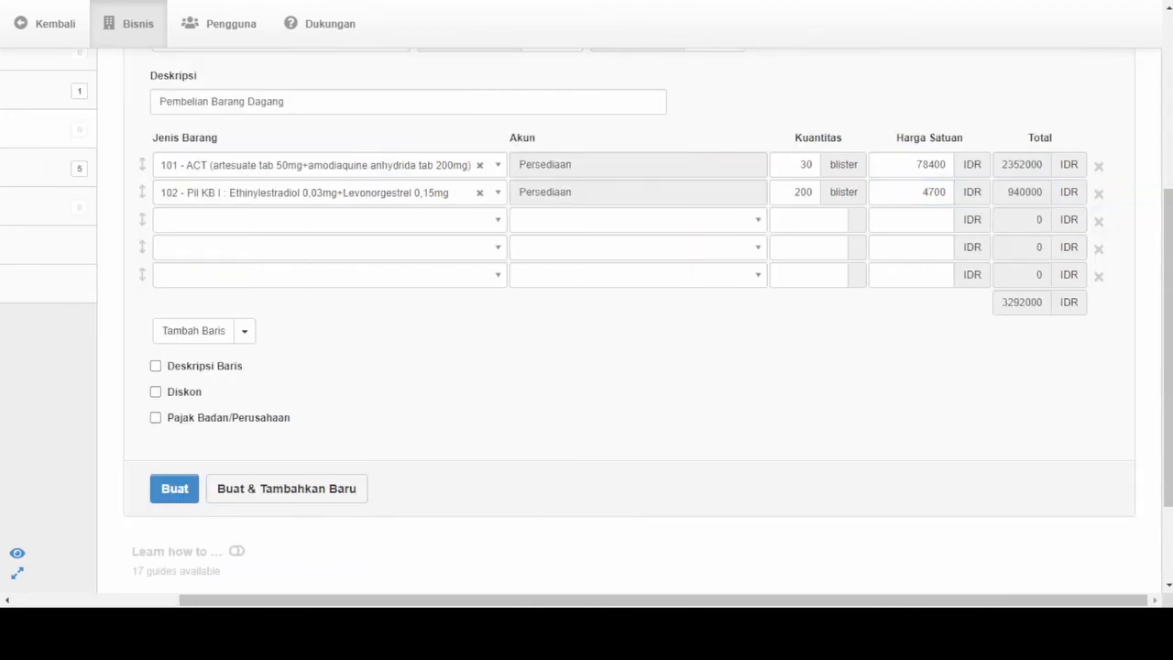
- Check FAKTUR BENAR.pdf in Nitro Pro and fill the third invoice row with item 103 (Pil KB II) and a quantity of 50 blister
key("alt+Tab")
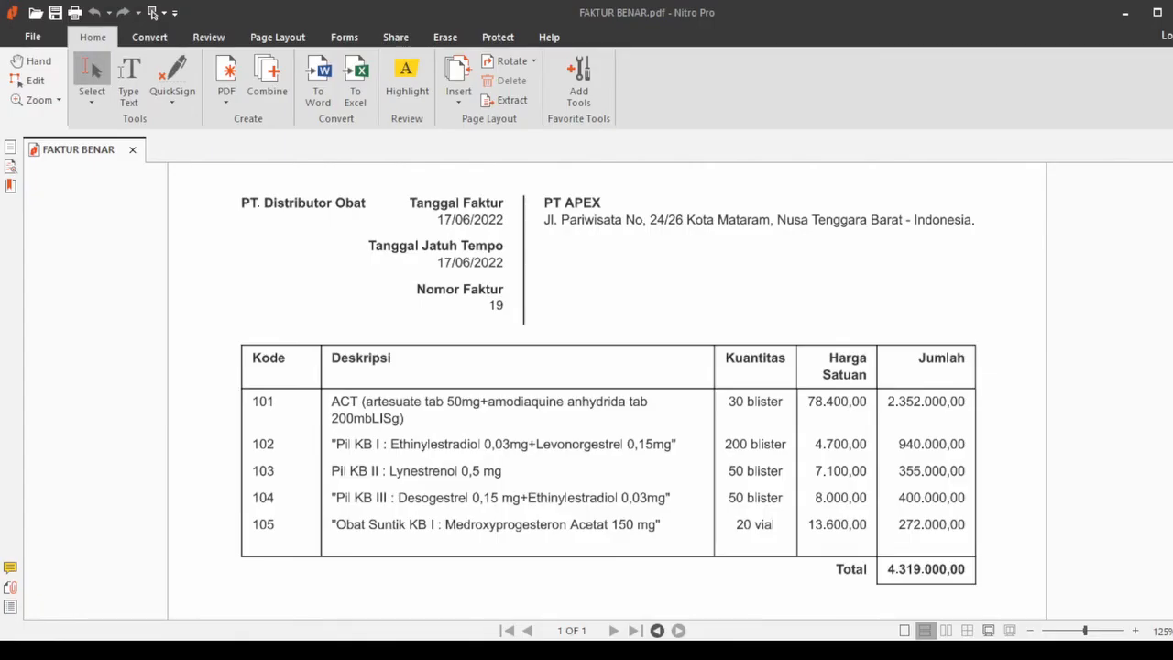
key("alt+Tab")
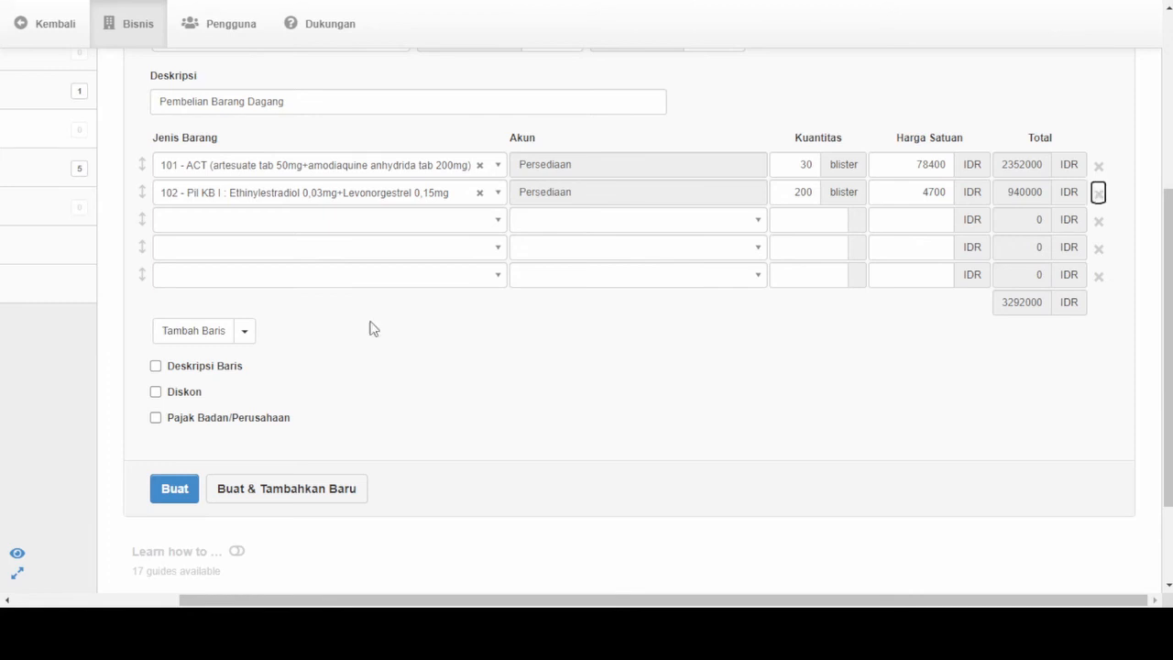
type("03")
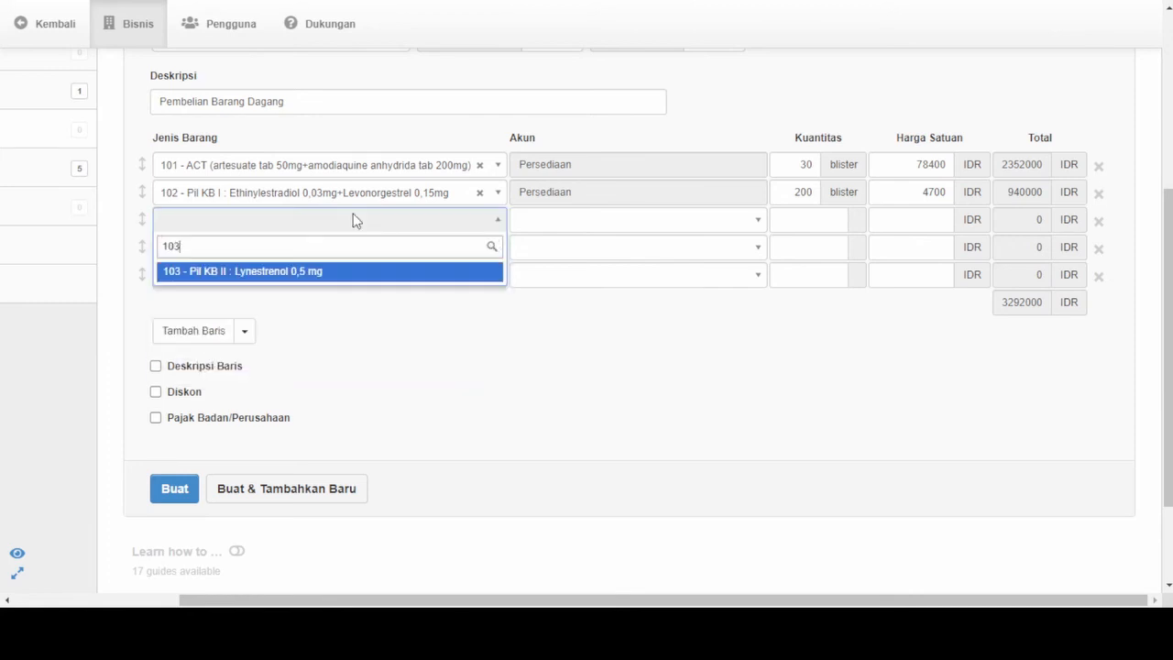
key("Tab")
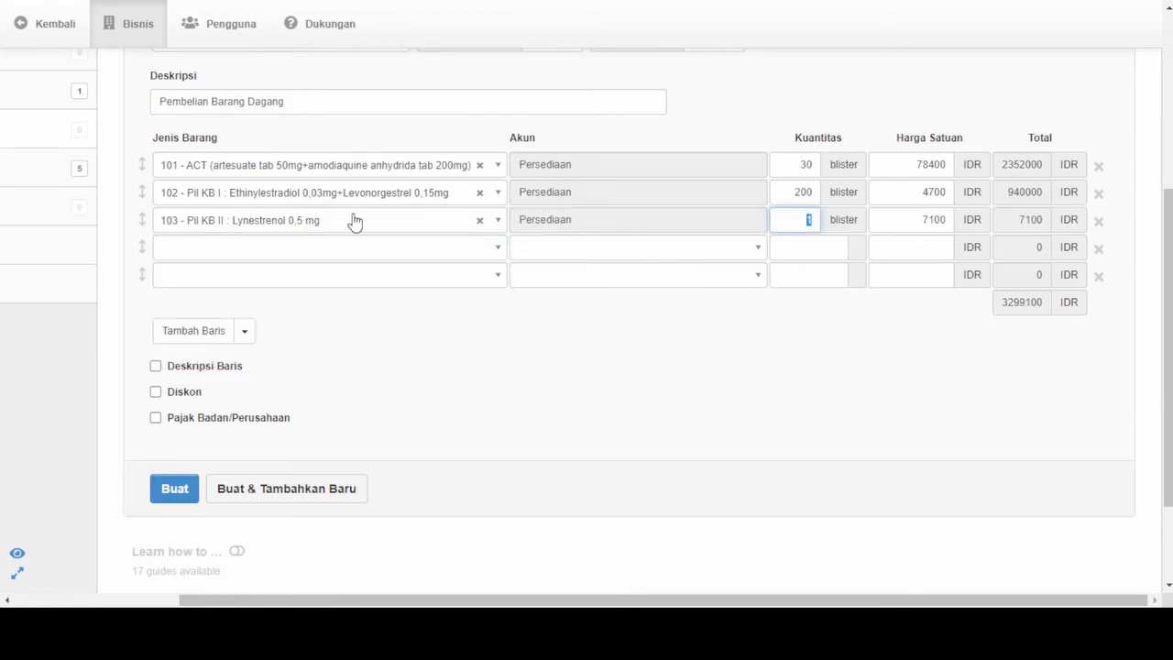
type("50")
key("Tab")
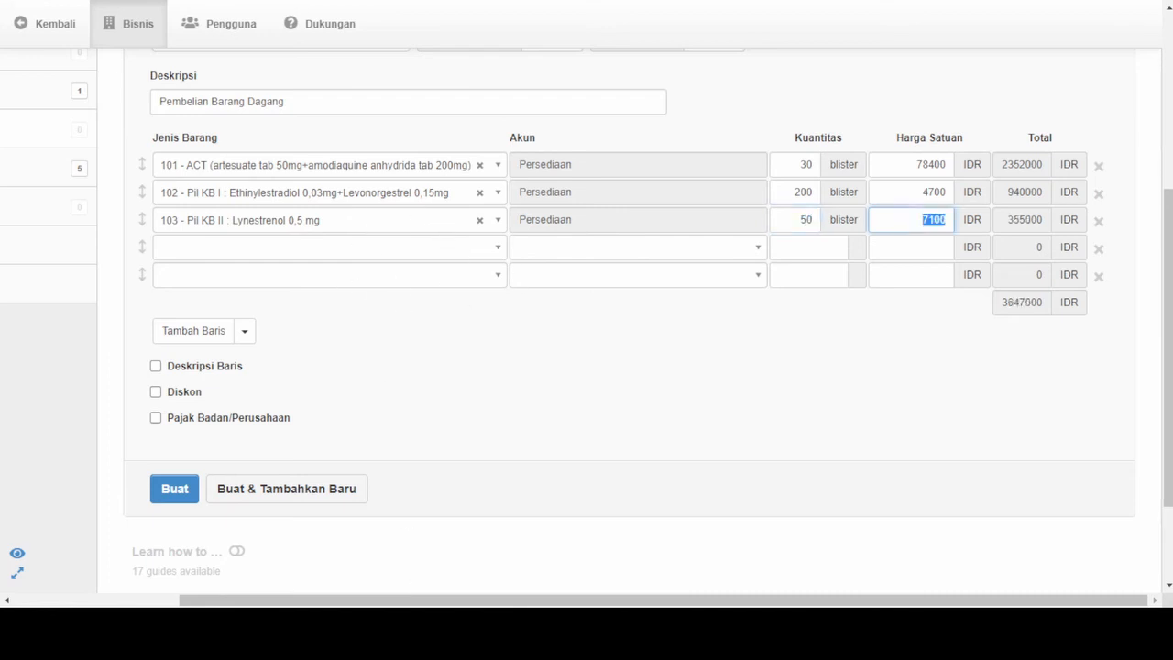
- Check FAKTUR BENAR.pdf in Nitro Pro and fill the fourth invoice row with item 104 (Pil KB III) and a quantity of 50 blister
left_click(426, 628)
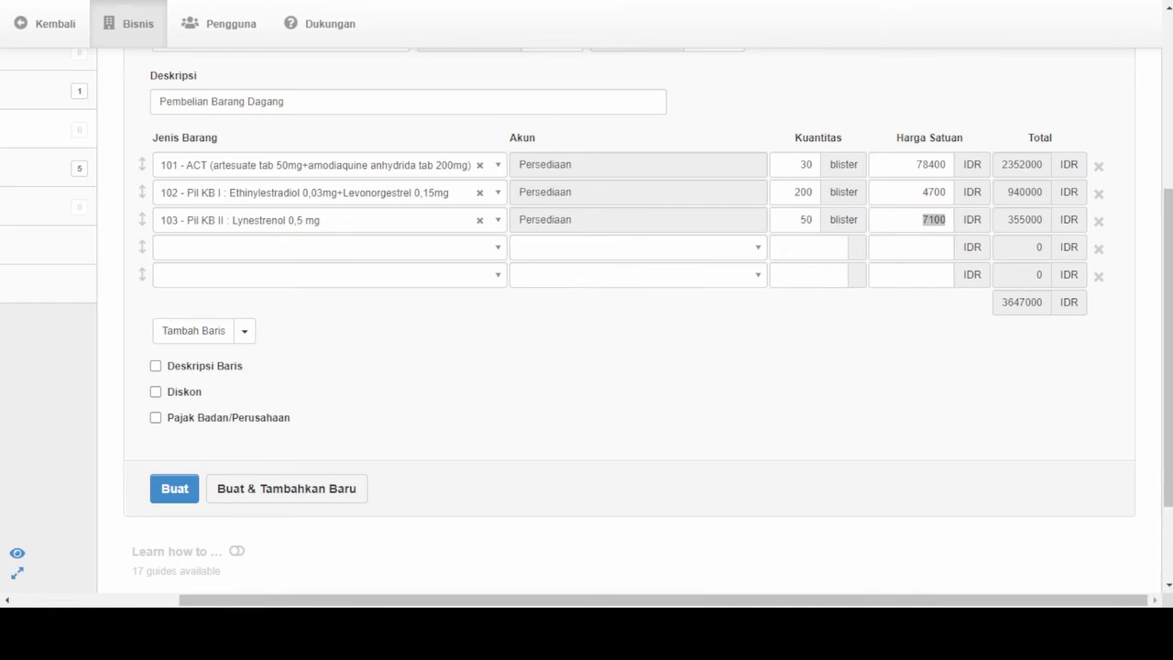
key("alt+Tab")
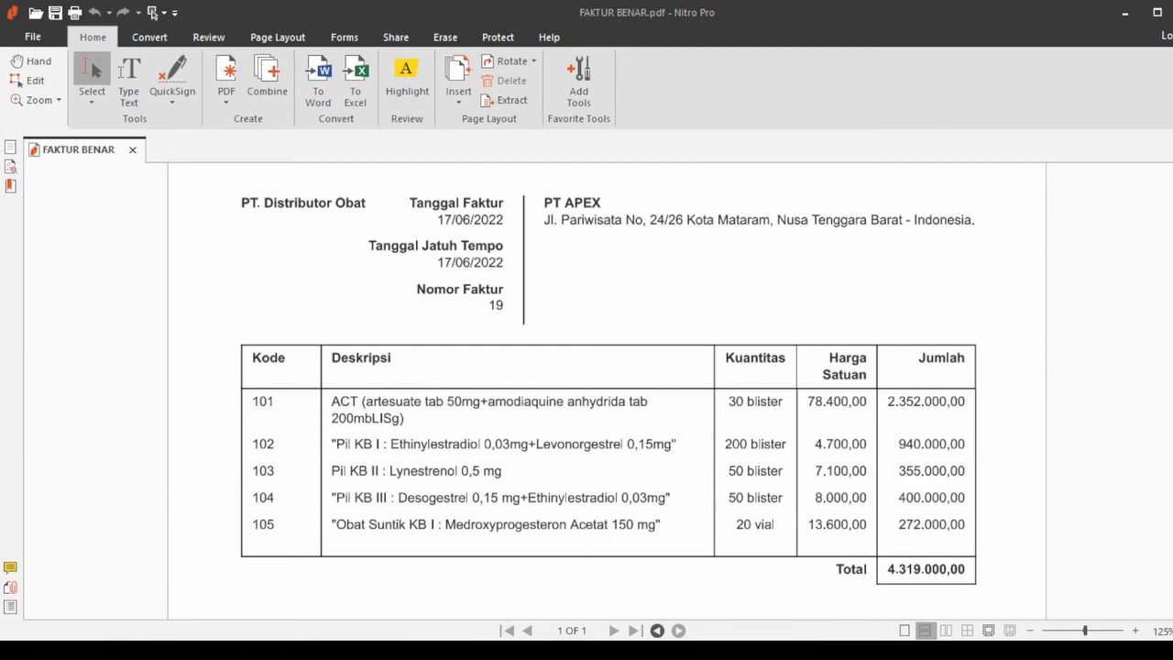
key("alt+Tab")
key("alt+Tab")
key("alt+Tab")
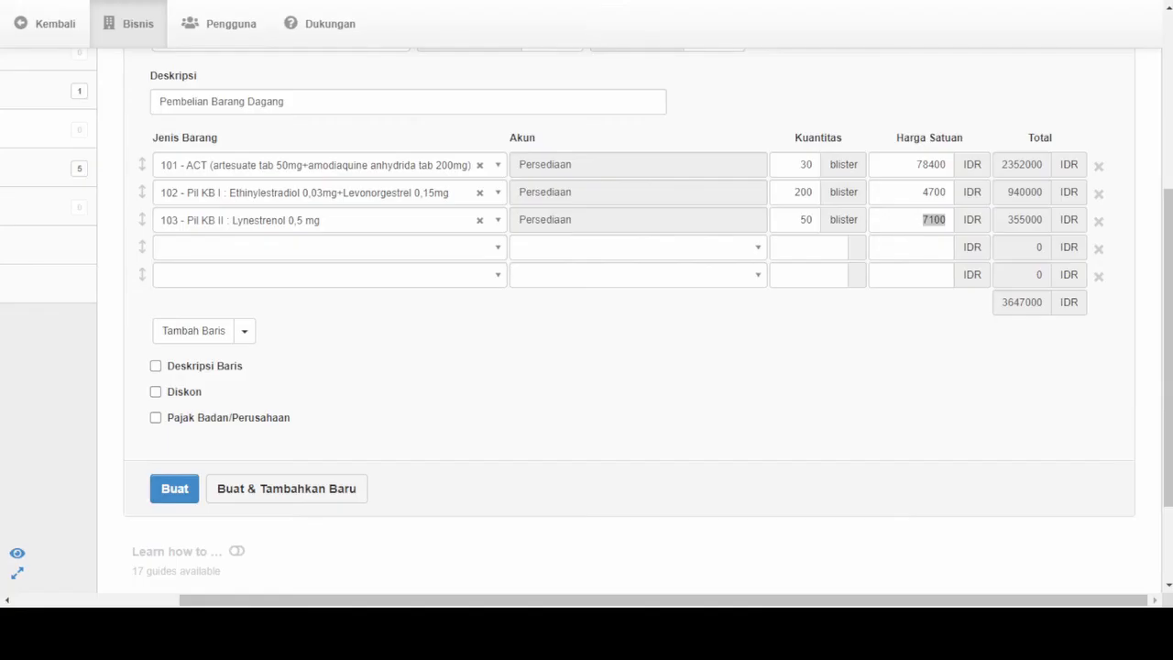
left_click(358, 249)
type("104")
key("Return")
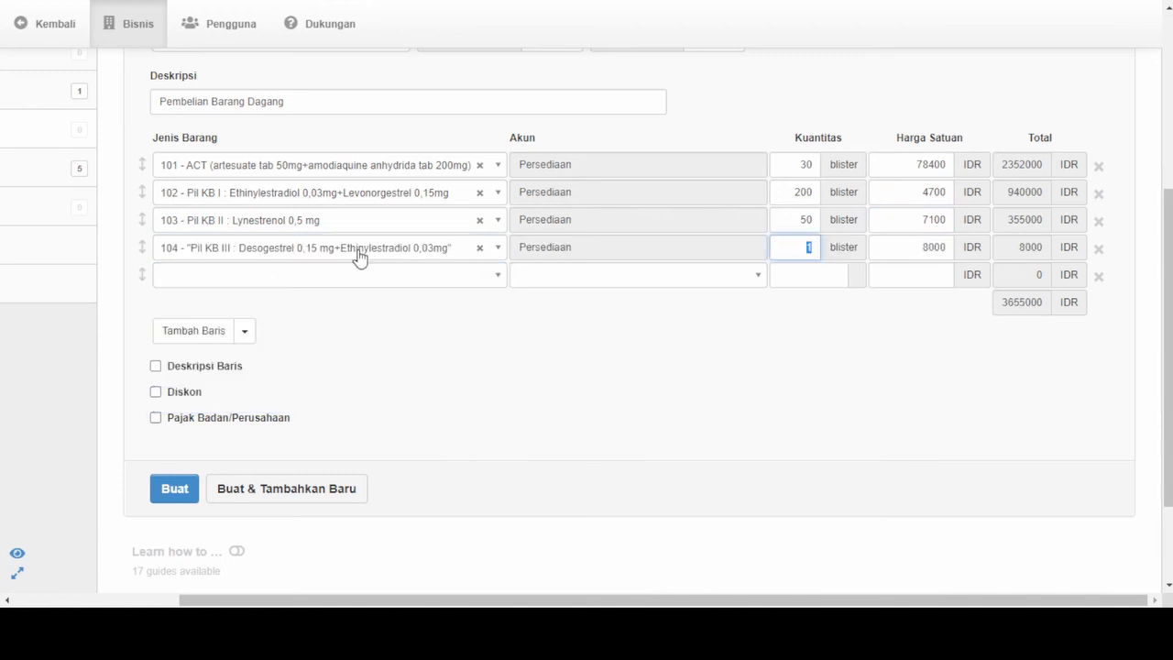
type("50")
key("Tab")
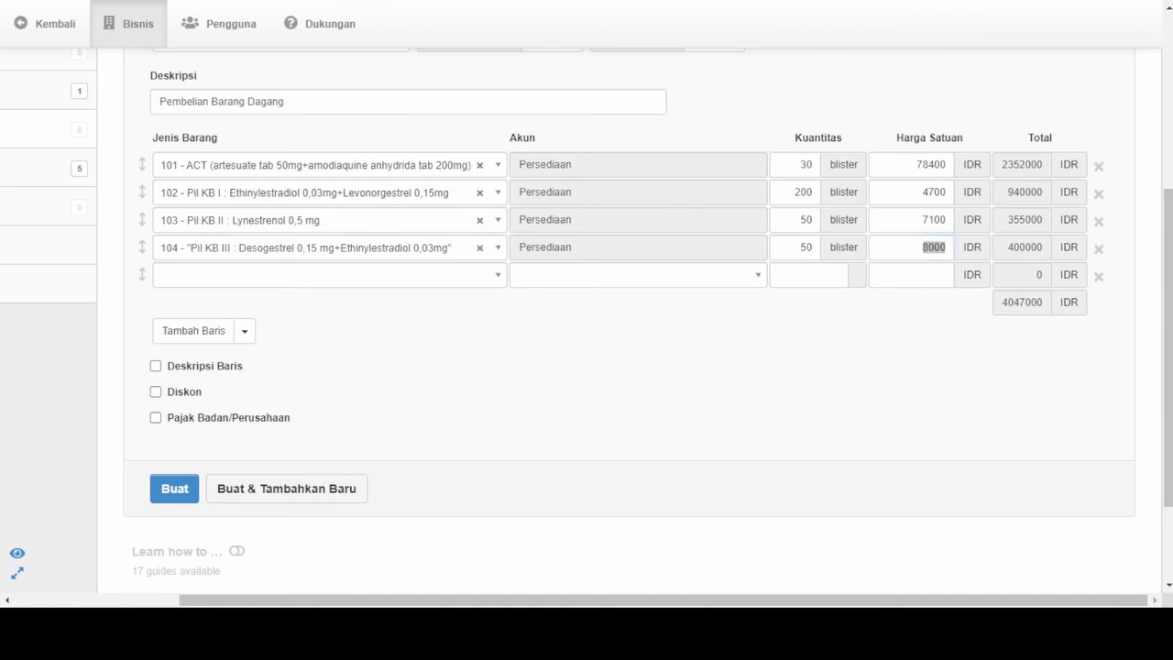
- Check FAKTUR BENAR.pdf in Nitro Pro and fill the fifth invoice row with item 105 (Obat Suntik KB I) and a quantity of 20 vial
key("alt+Tab")
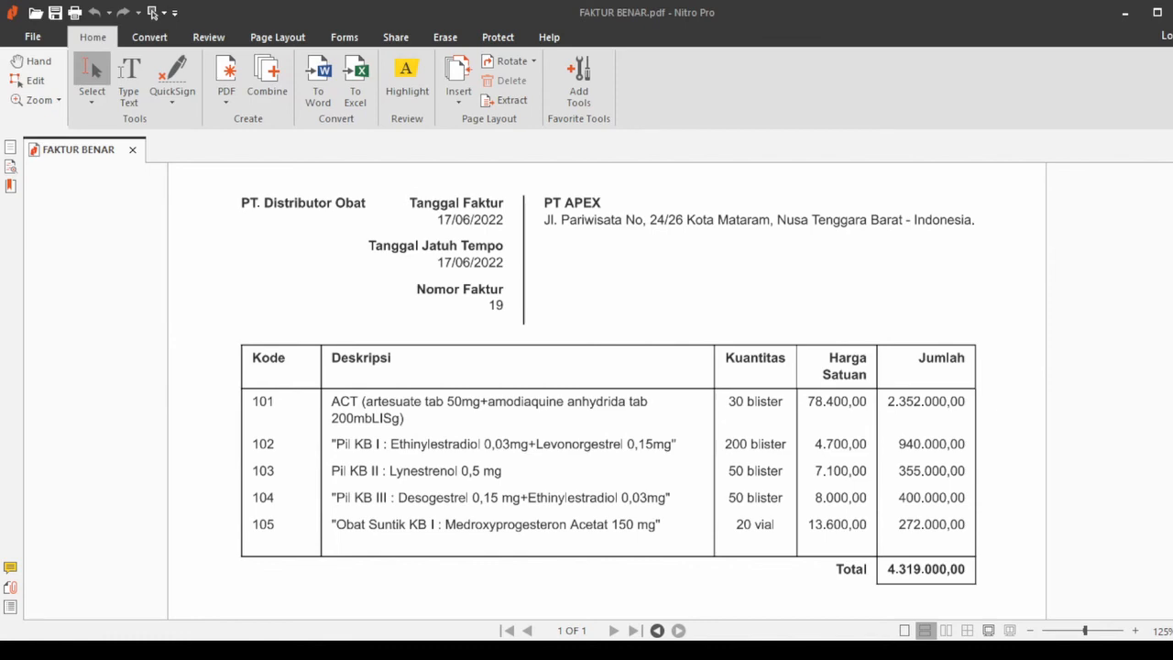
key("alt+Tab")
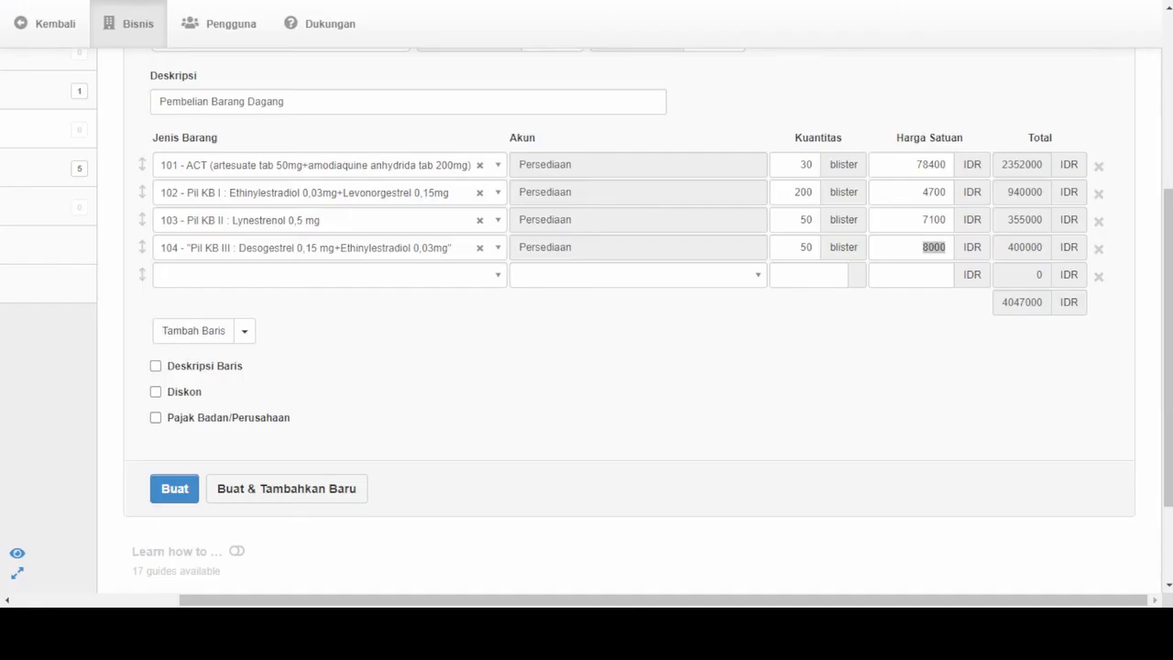
left_click(278, 271)
type("1")
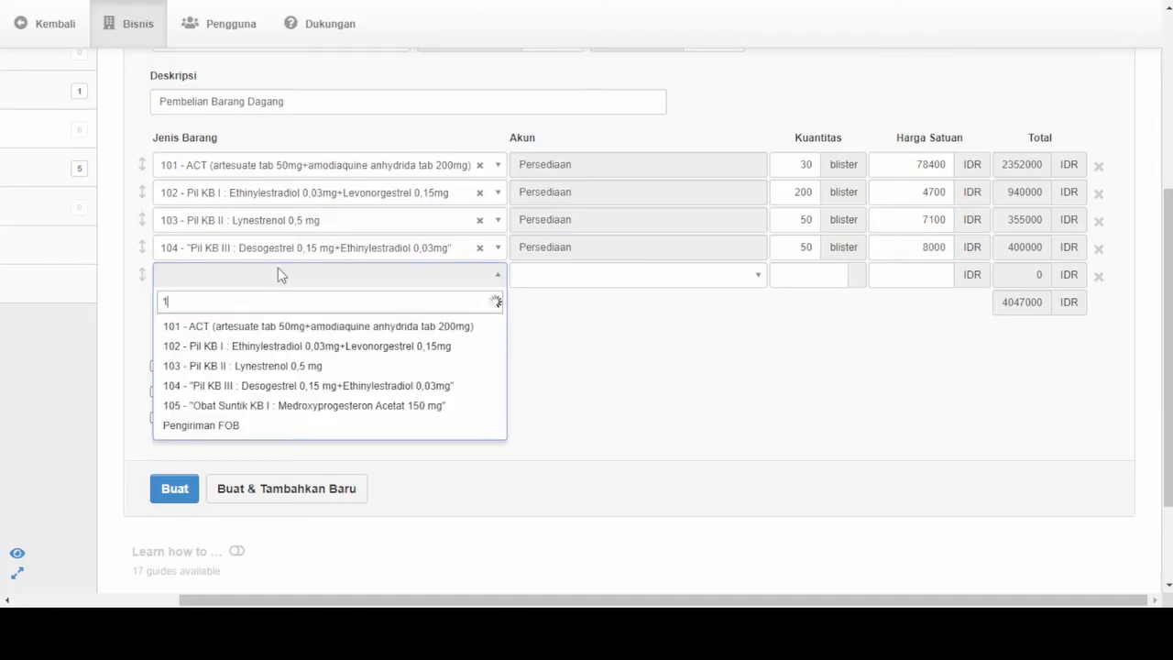
type("05")
key("Return")
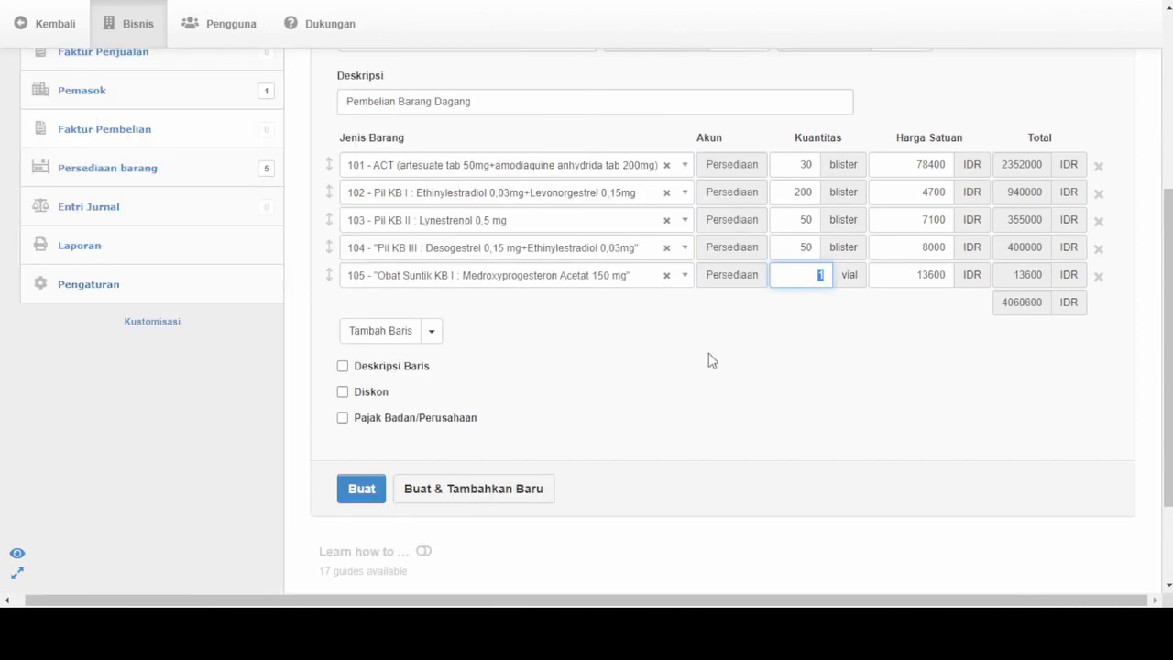
type("20")
key("Tab")
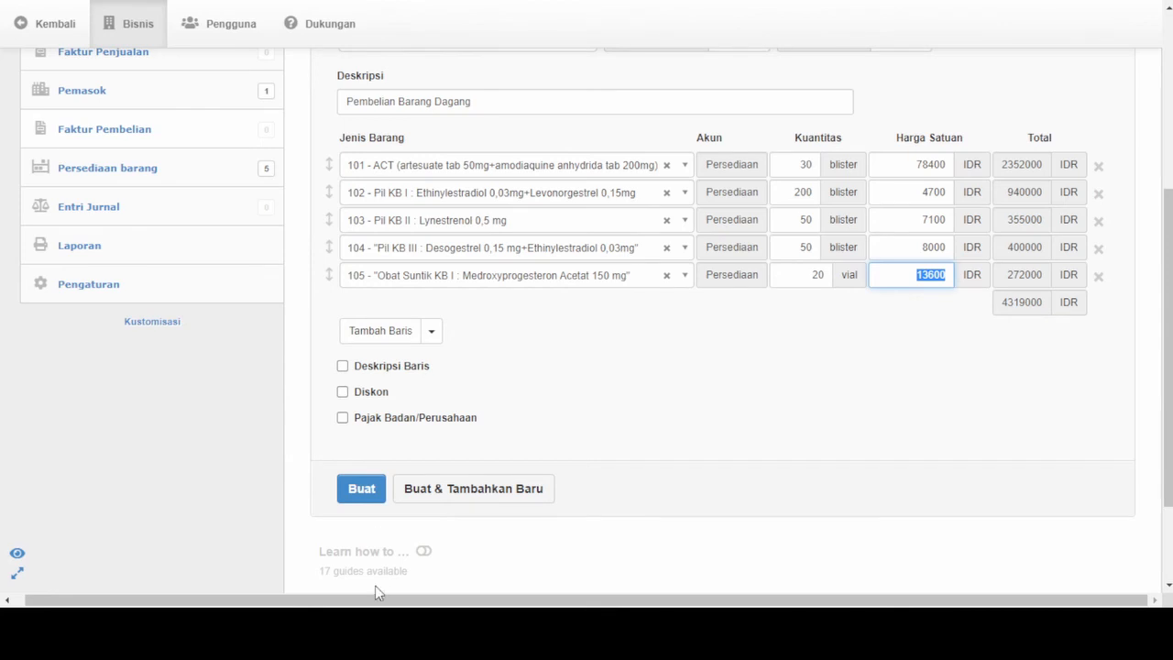
- Review the completed purchase invoice entries, create the invoice and look over its item table
key("alt+Tab")
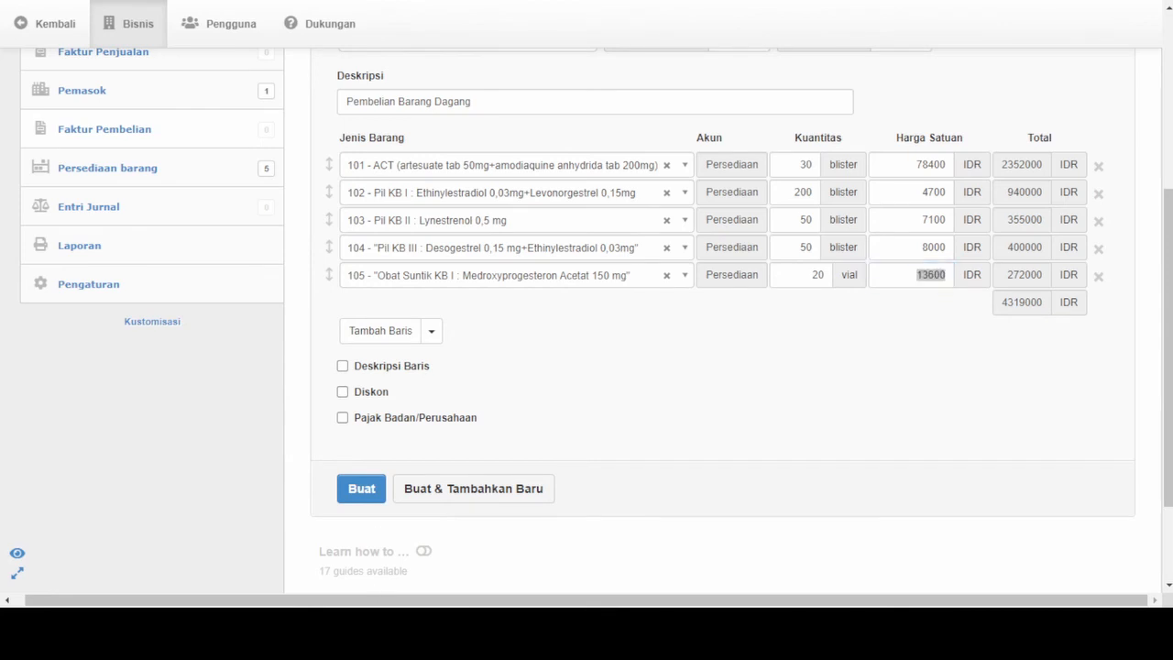
key("alt+Tab")
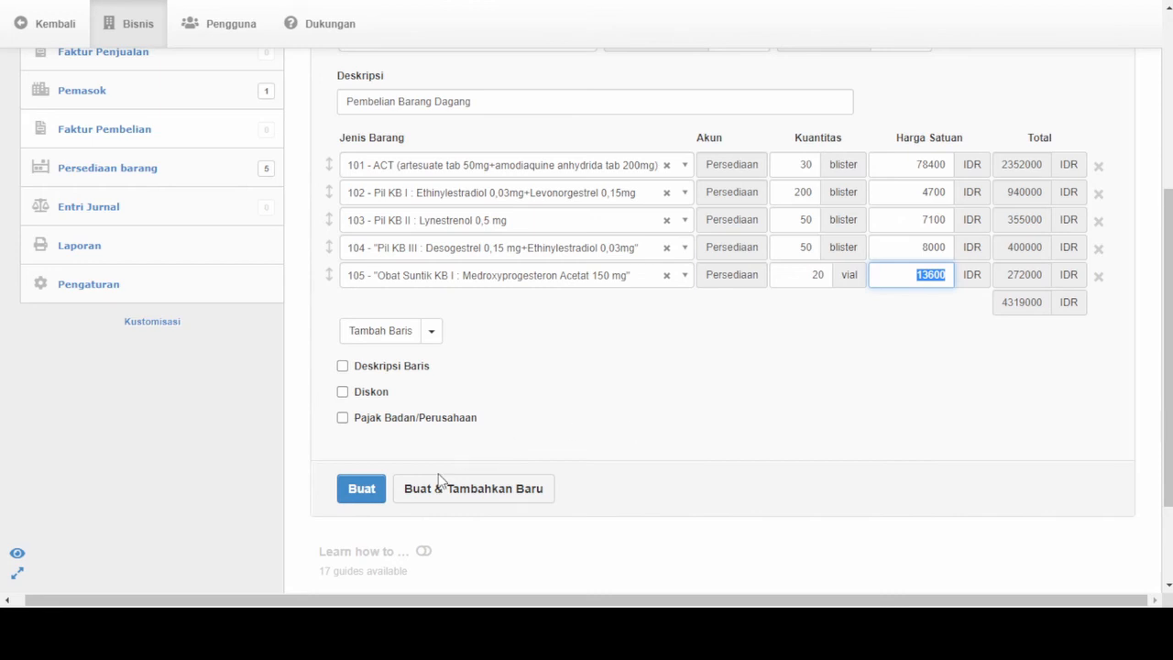
scroll(408, 469, "up", 2)
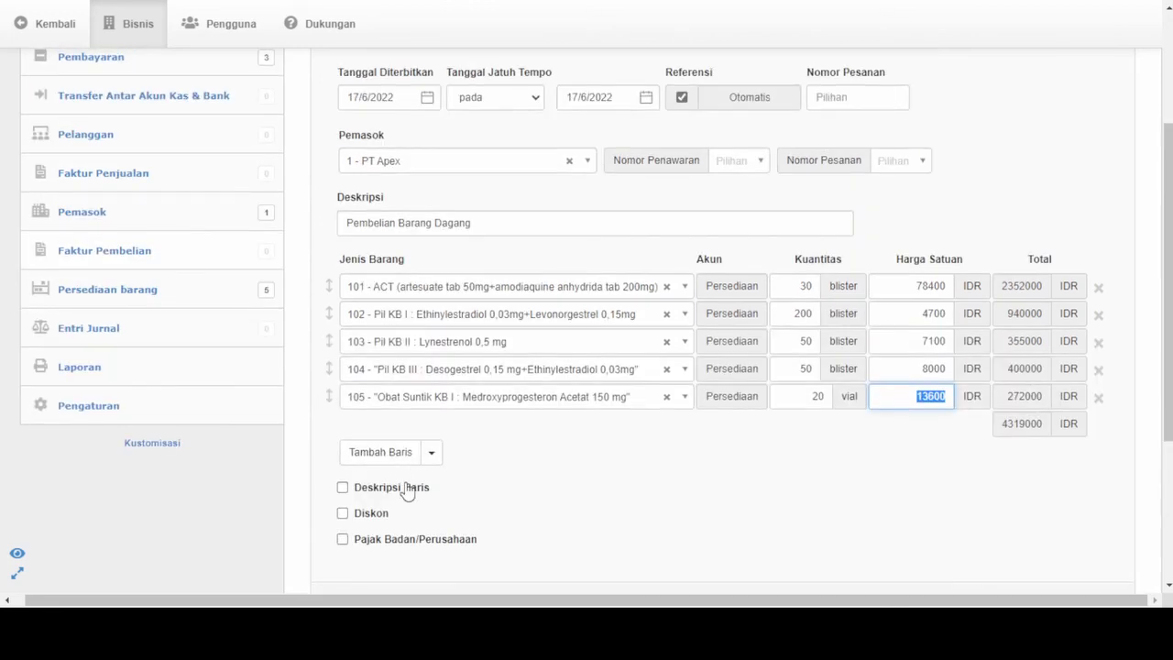
scroll(407, 490, "down", 4)
left_click(360, 402)
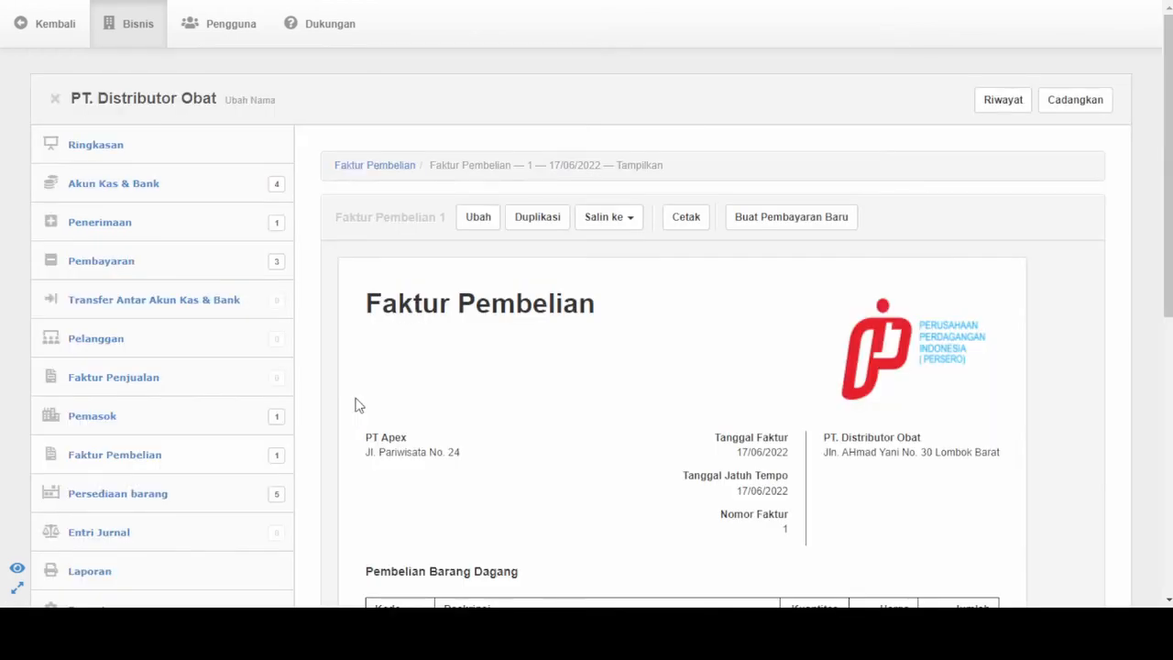
scroll(636, 466, "down", 3)
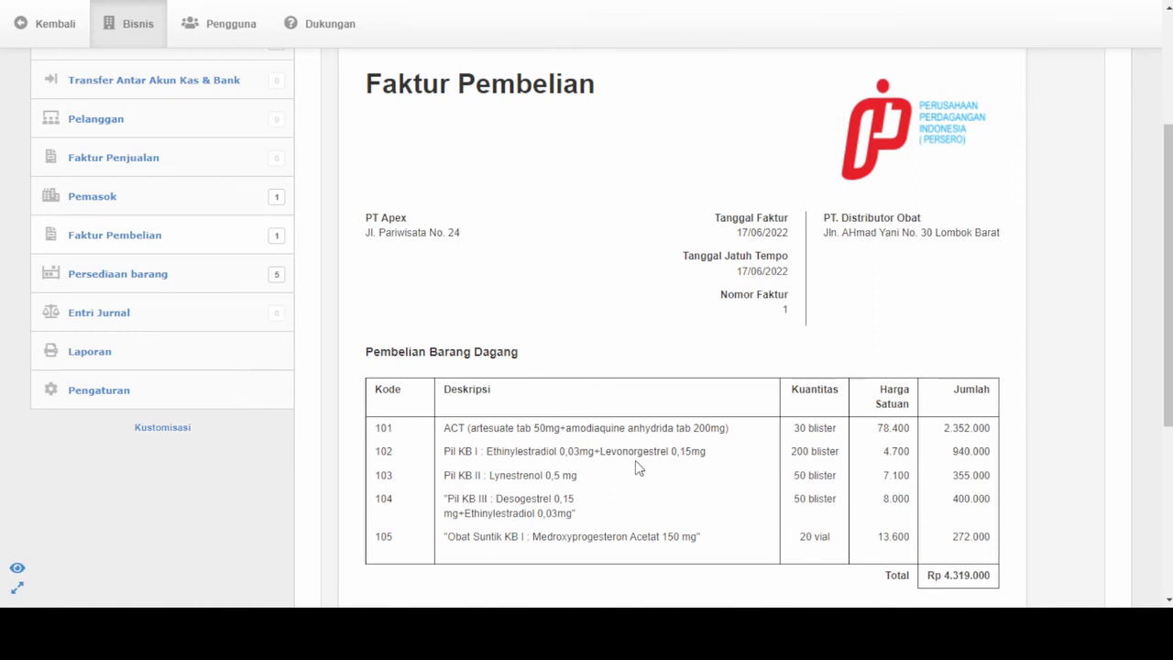
- Check the purchase invoice list, then start a new payment with automatic reference numbering
left_click(144, 235)
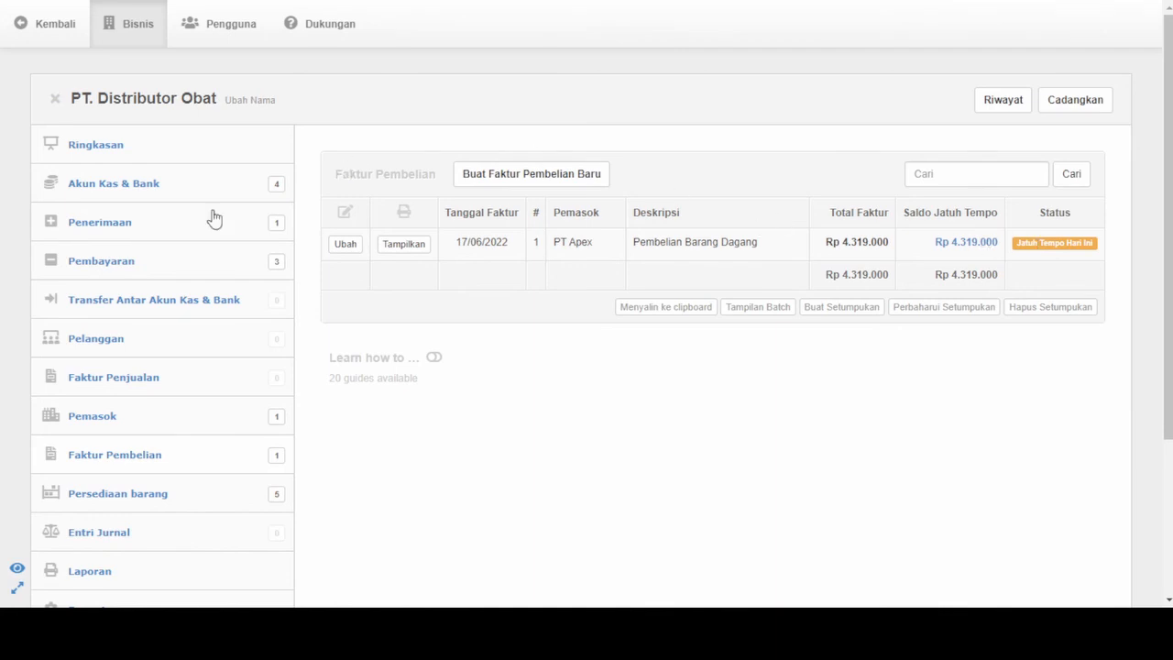
left_click(101, 263)
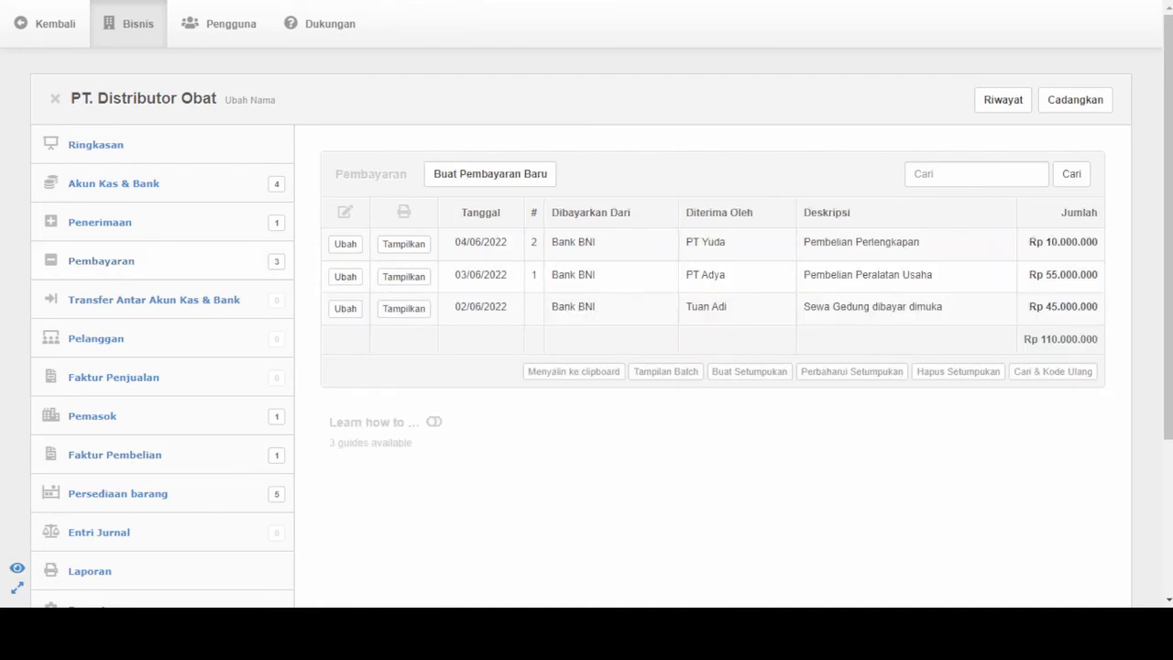
left_click(516, 179)
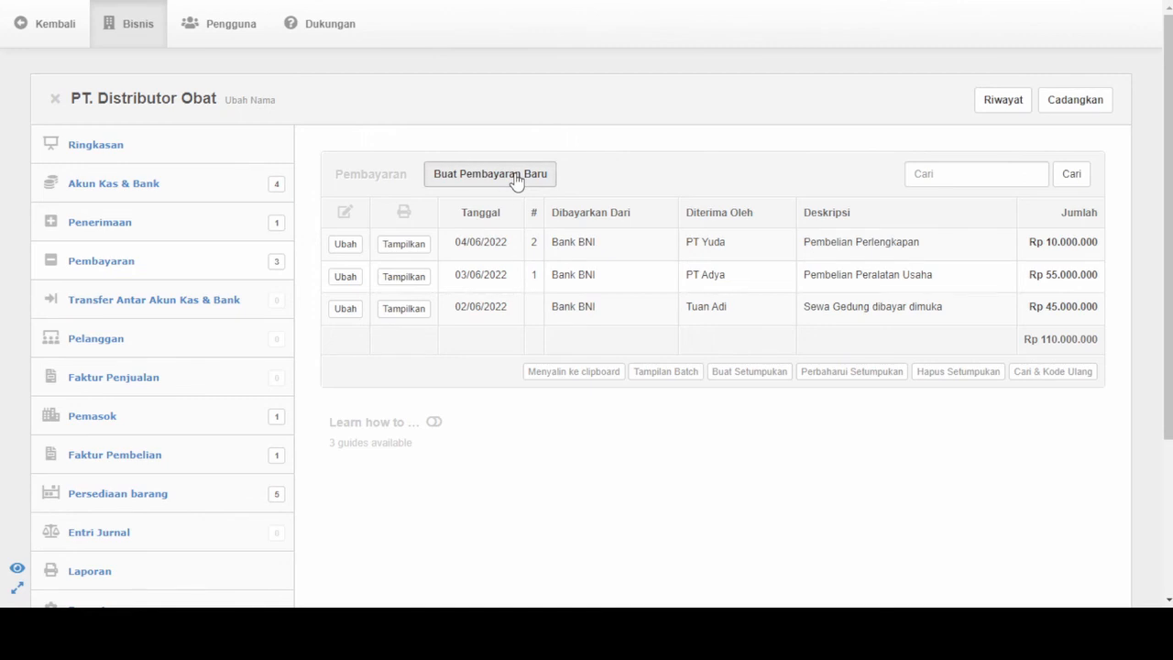
left_click(423, 304)
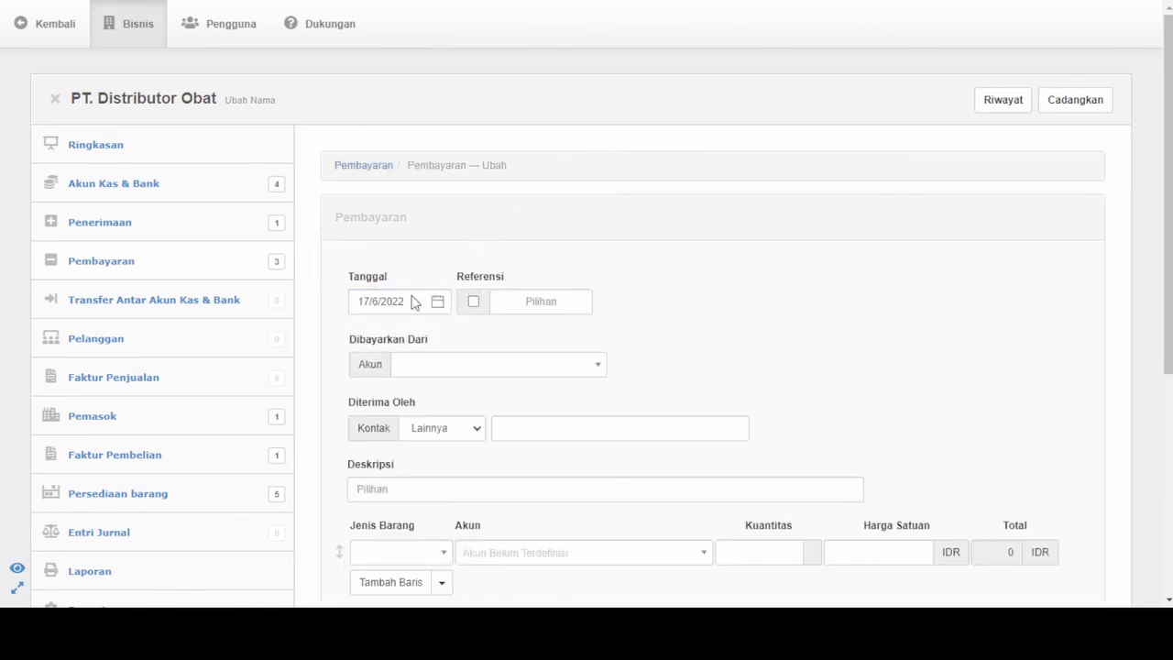
left_click(474, 302)
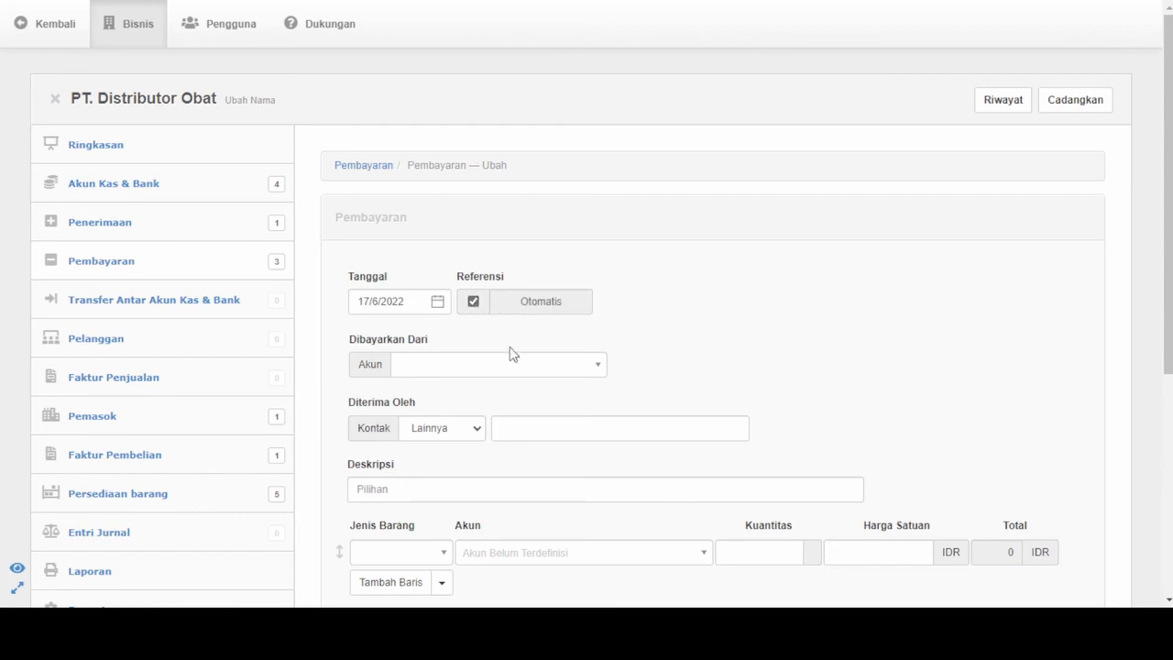
- Set the payment to be paid from 2 - Bank BNI and received by the supplier (Pemasok) PT Apex
scroll(513, 358, "down", 1)
left_click(478, 323)
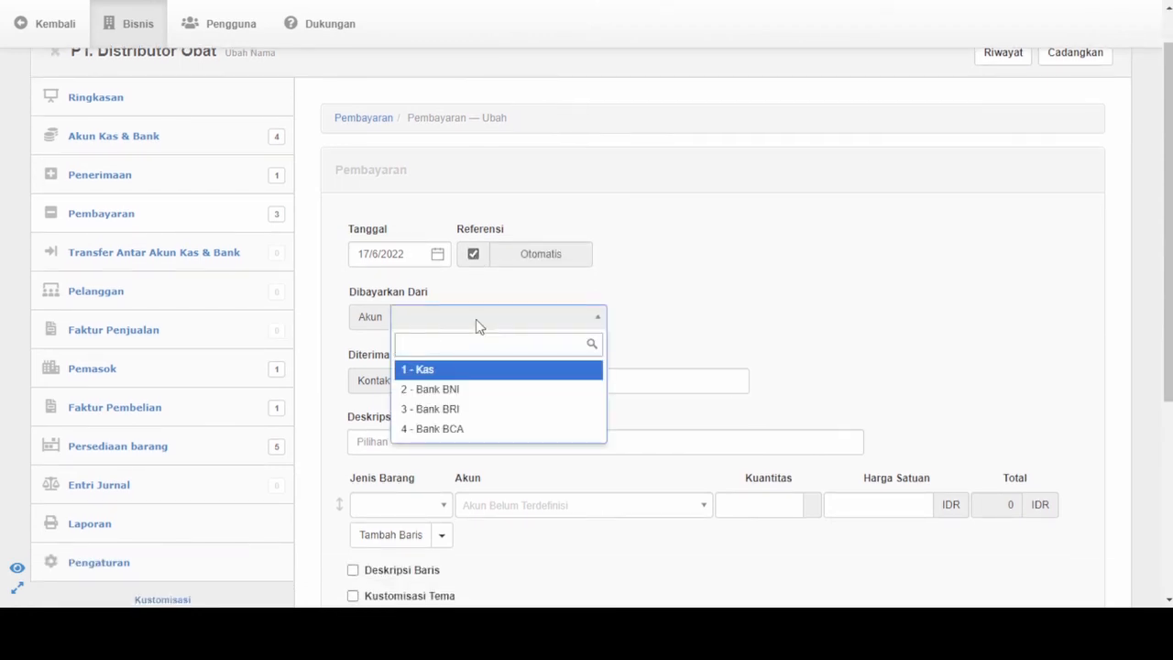
left_click(444, 395)
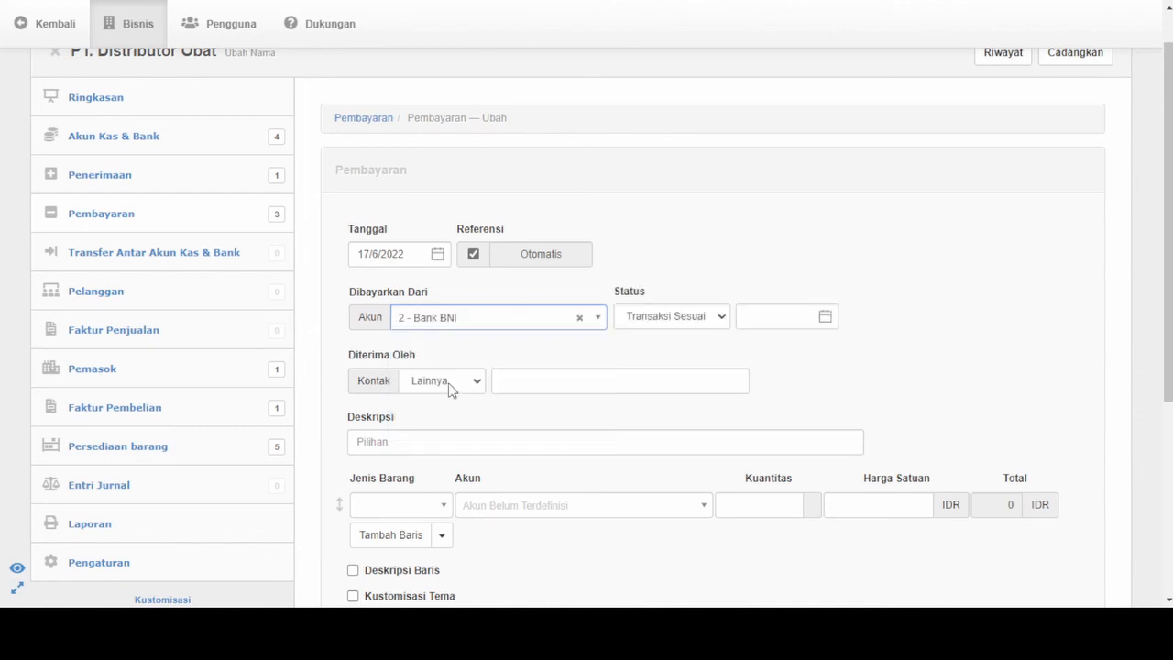
left_click(449, 388)
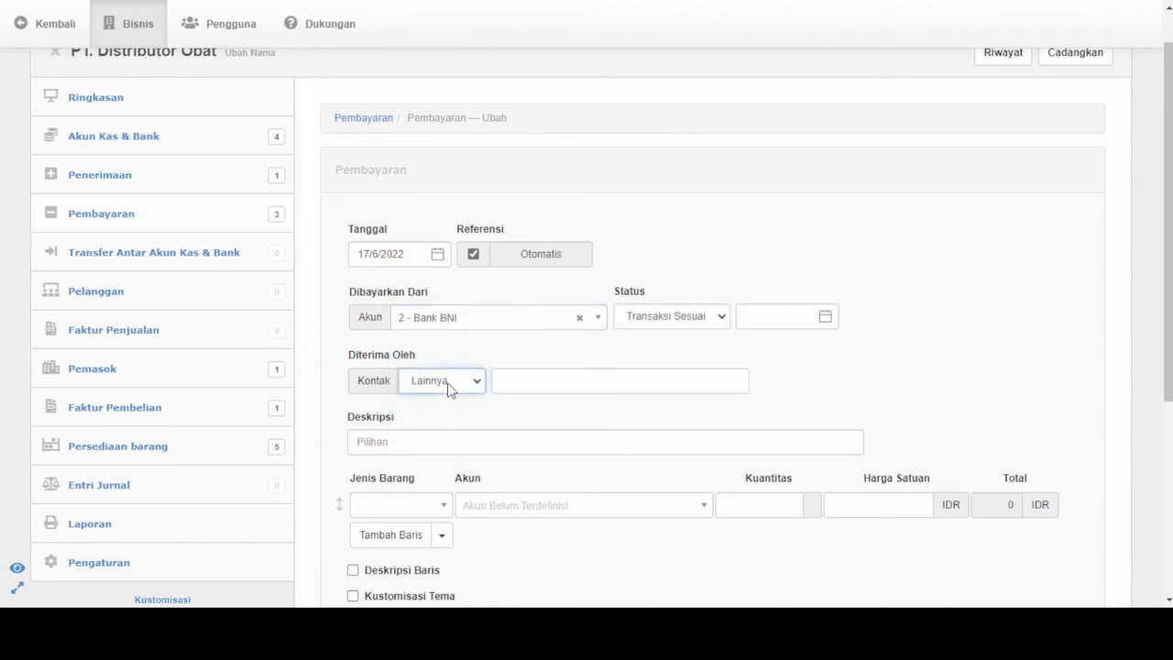
left_click(444, 436)
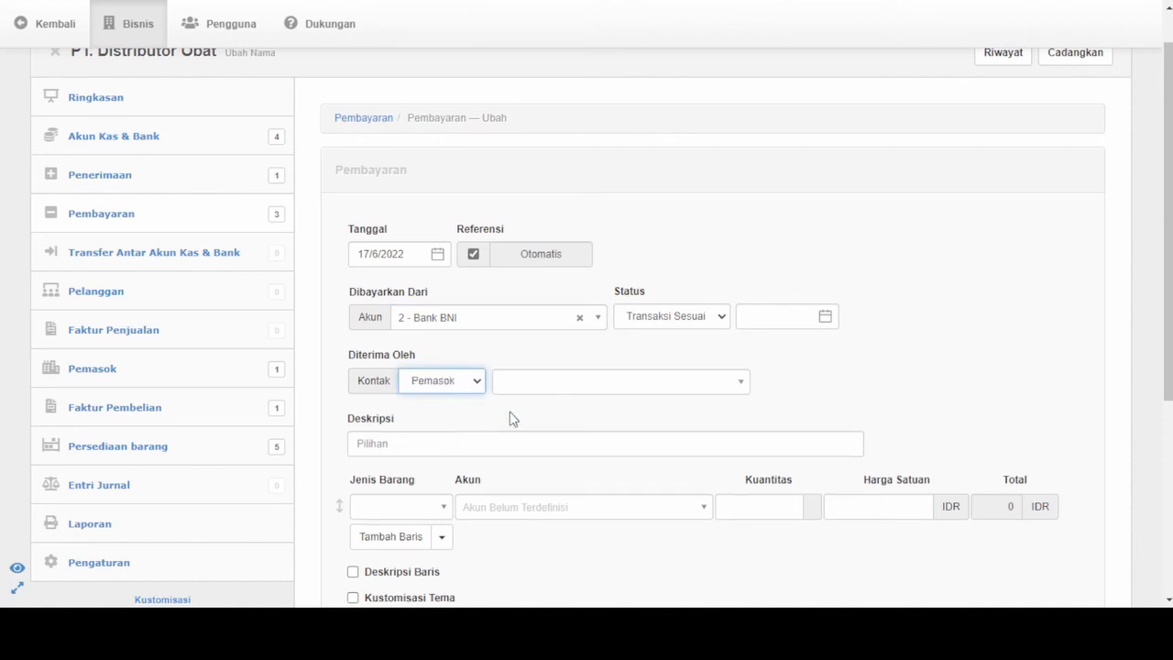
left_click(556, 387)
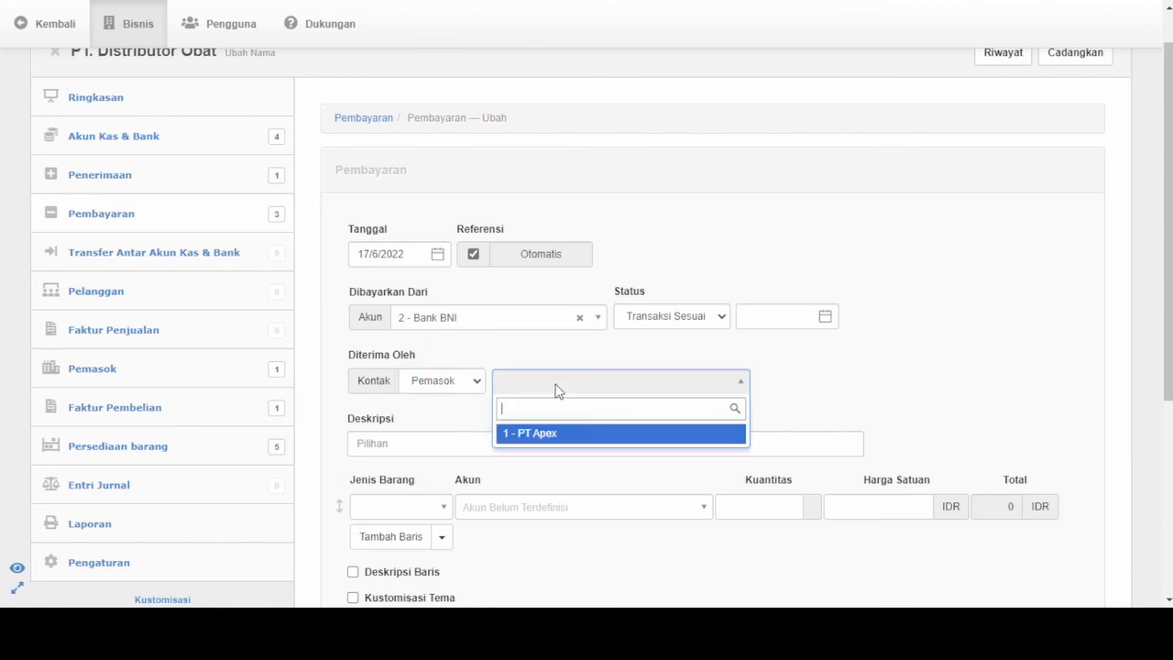
left_click(551, 436)
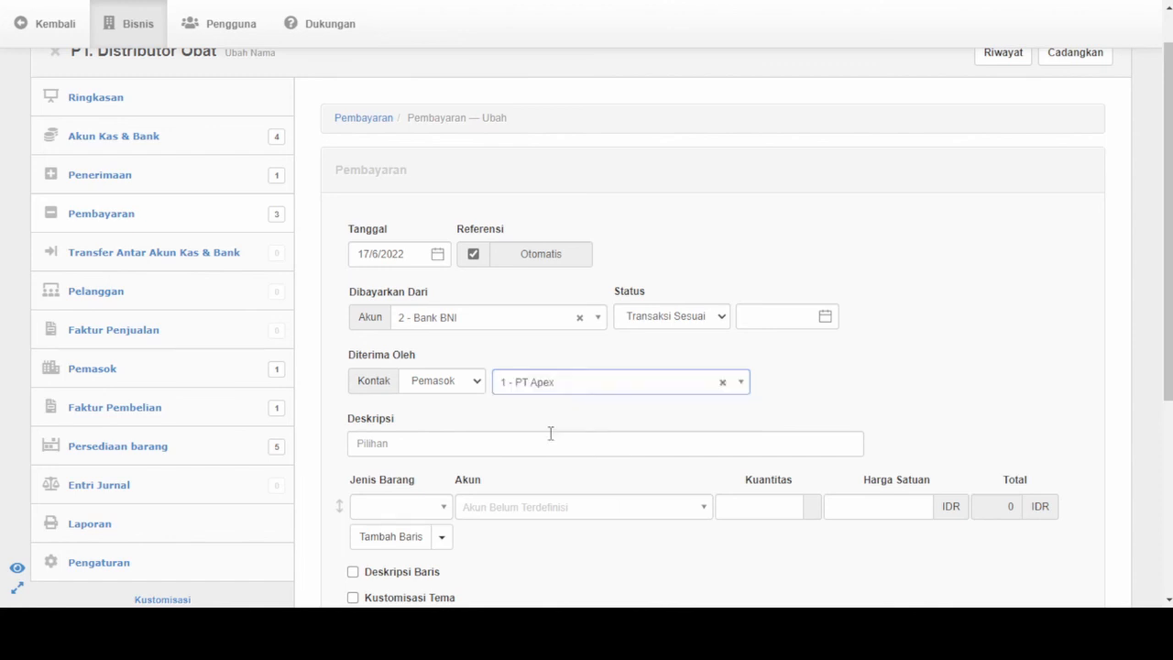
- Enter Pelunasan as the payment description and assign the payment line to the Hutang account
left_click(481, 442)
type("Pelu")
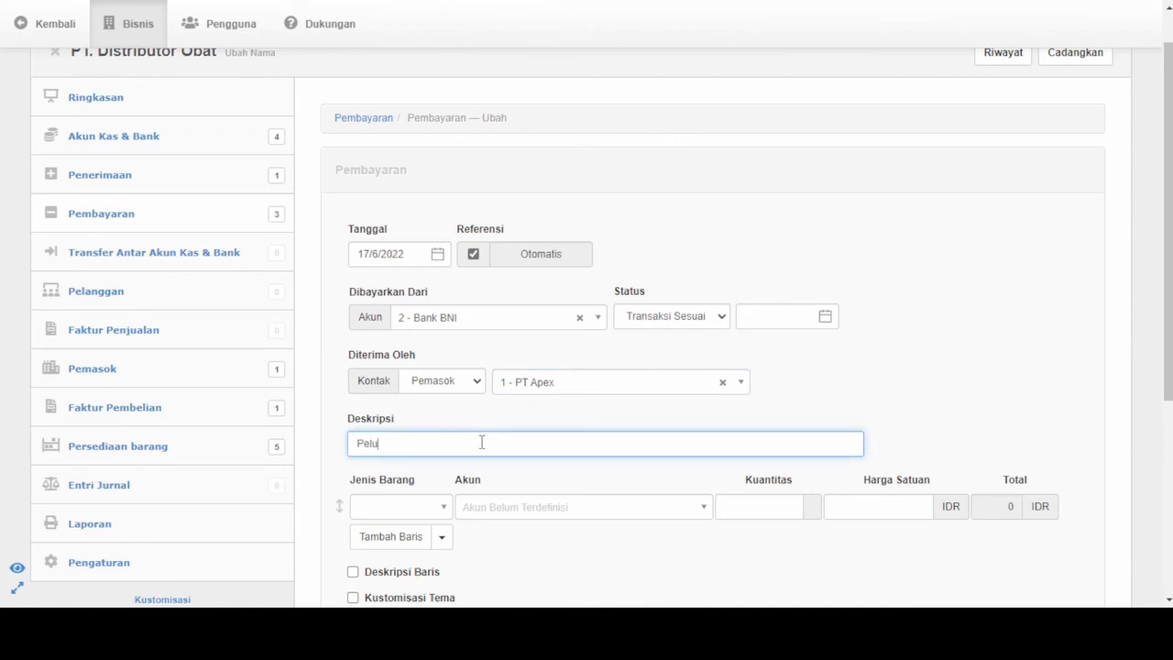
type("nasan")
scroll(513, 510, "down", 2)
left_click(505, 362)
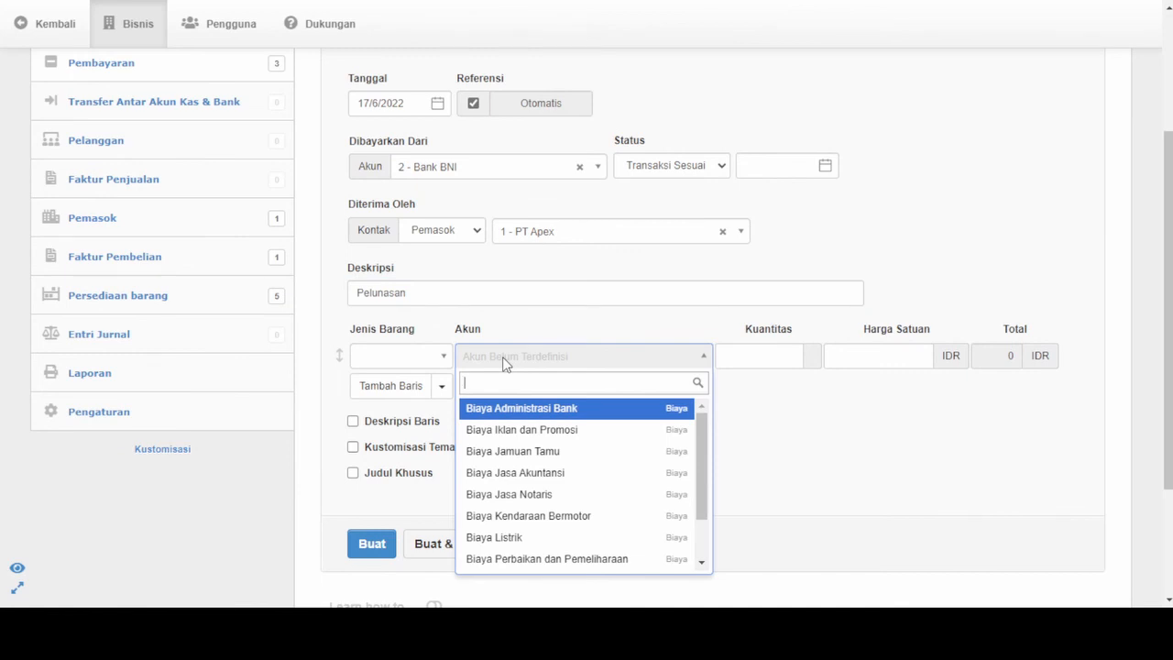
type("huta")
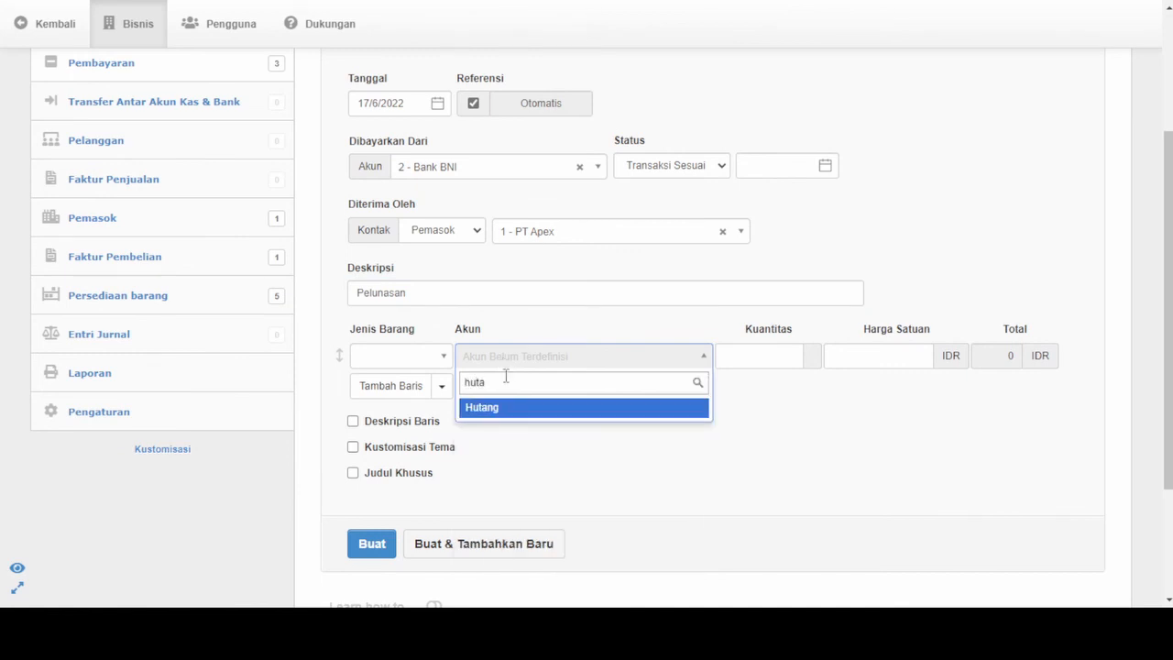
left_click(493, 410)
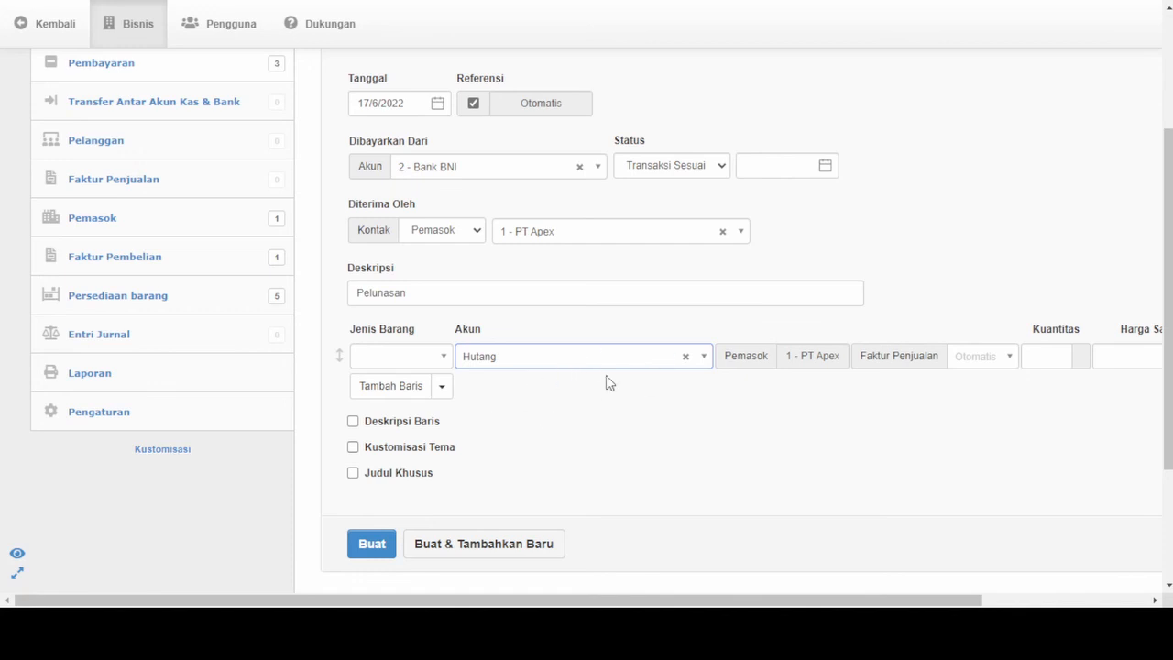
- Link the Hutang line to the 17/06/2022 invoice and set its unit price to 4319000 IDR
scroll(550, 317, "right", 1)
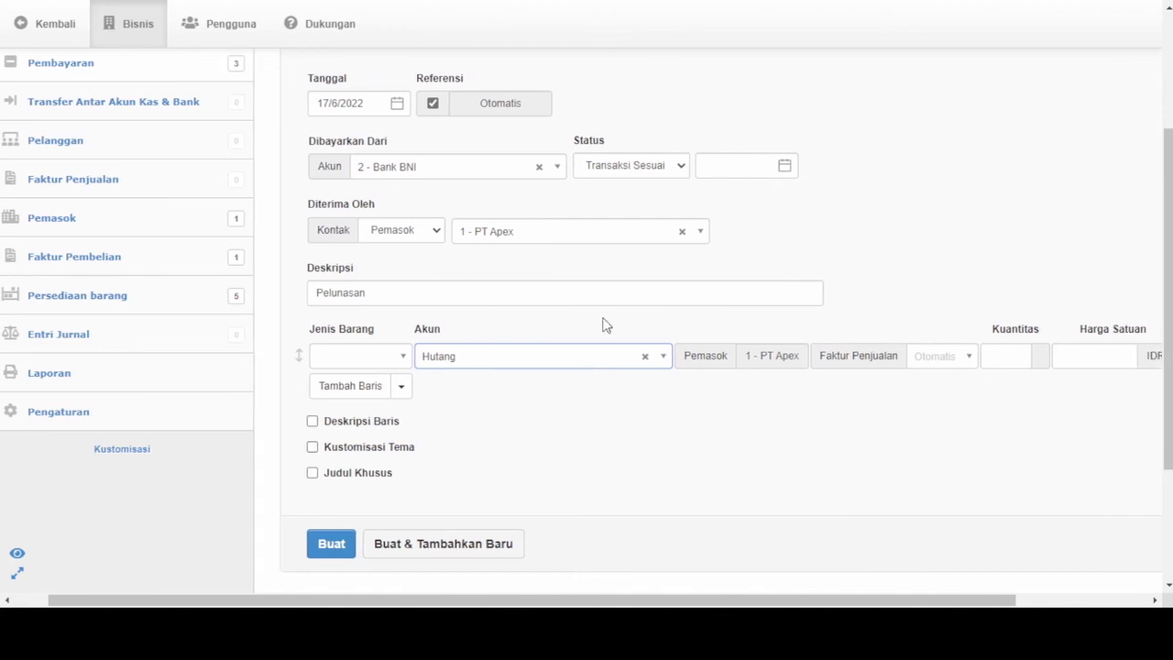
scroll(605, 325, "right", 4)
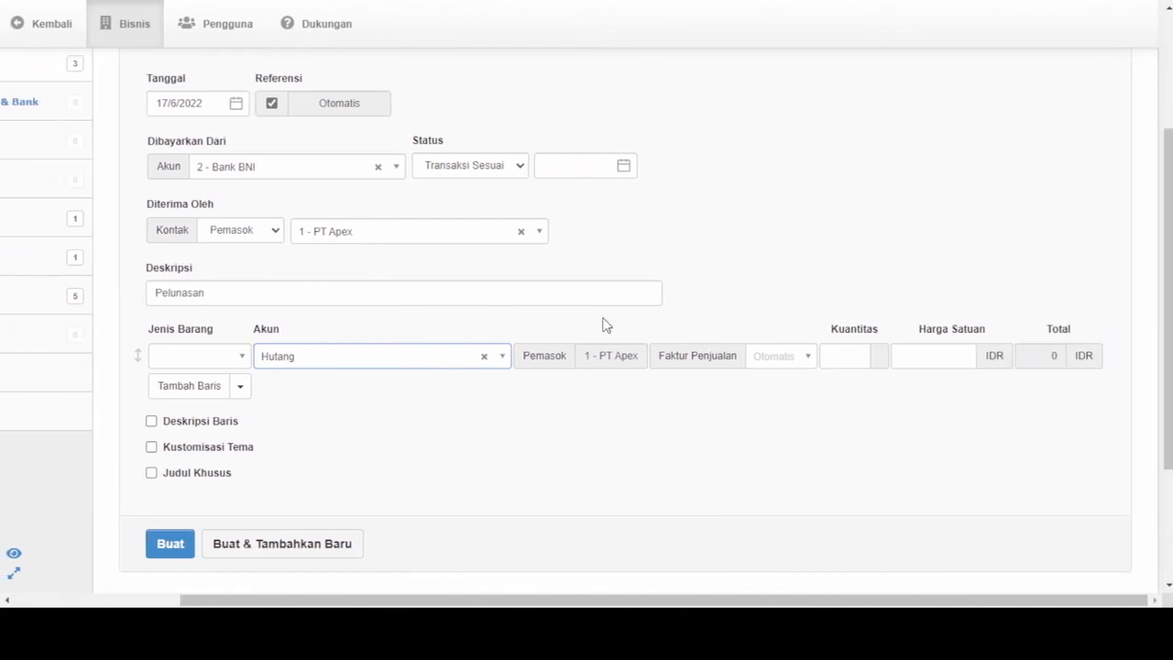
left_click(789, 357)
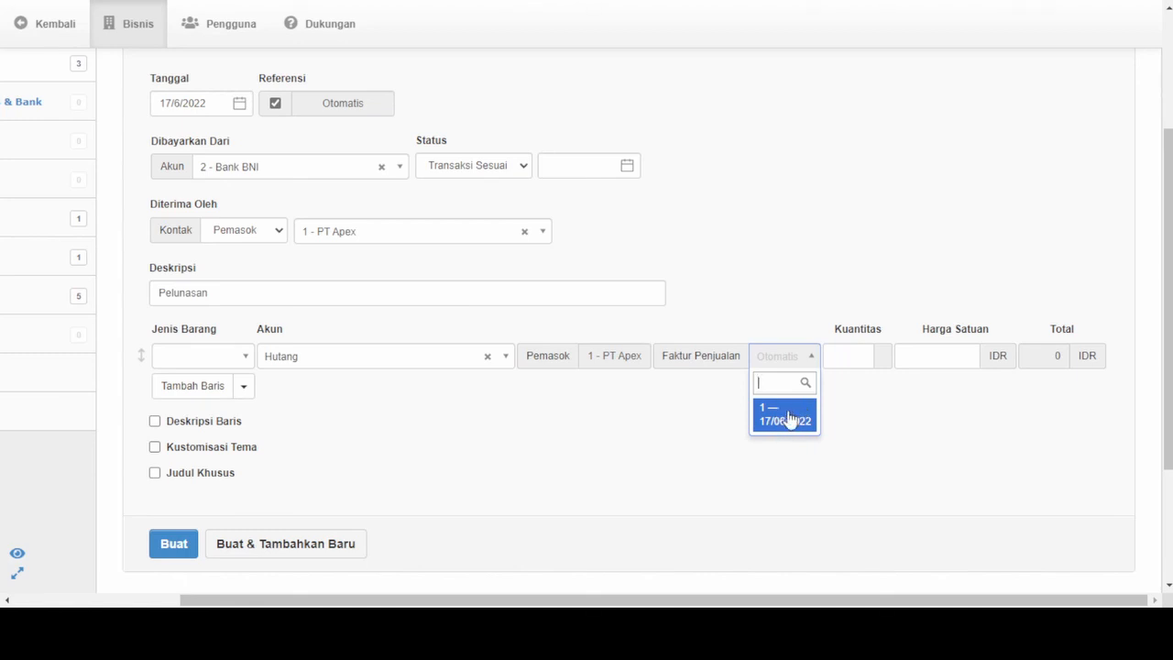
left_click(795, 416)
left_click(1008, 360)
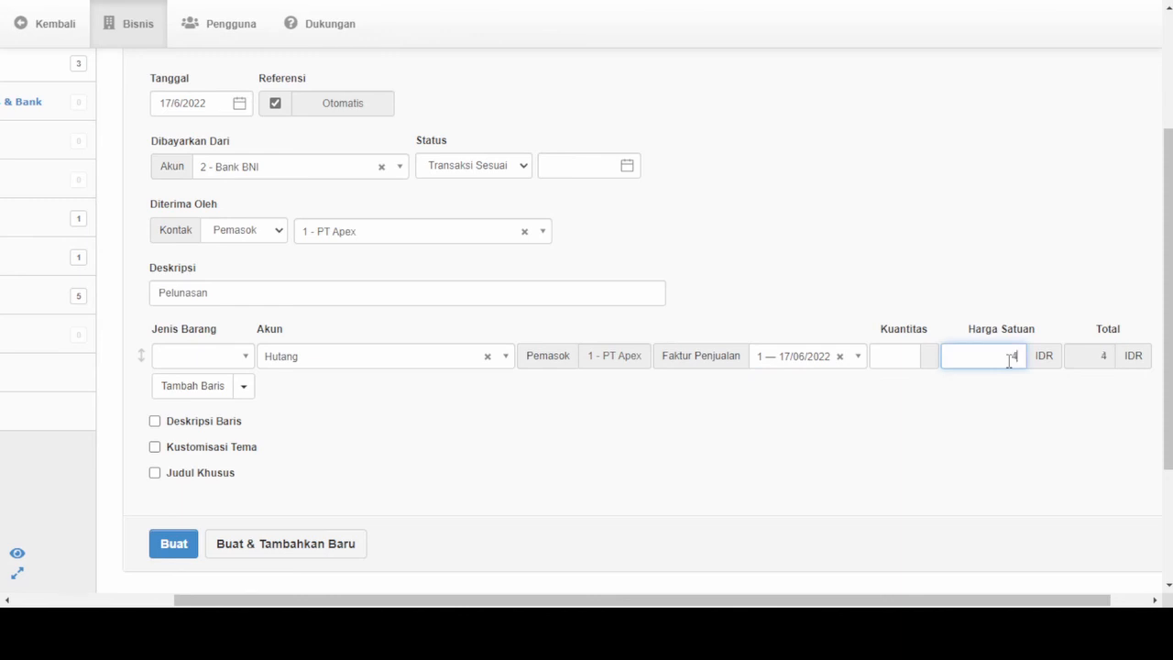
type("4319000")
scroll(689, 476, "down", 2)
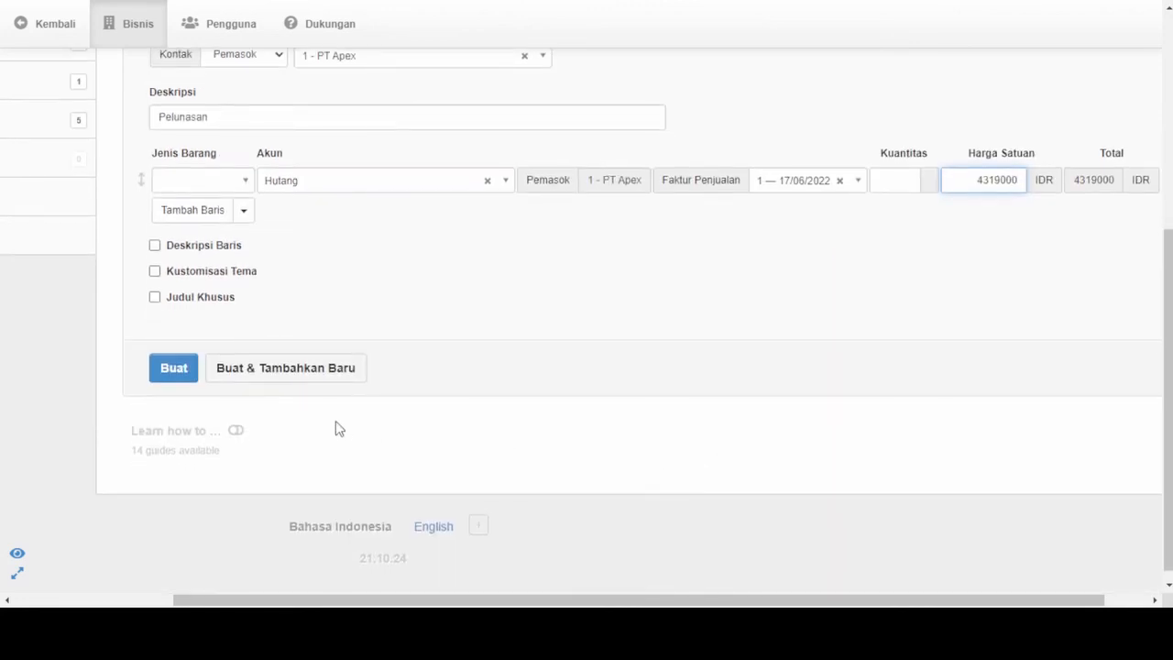
- Create the payment to PT Apex and review the resulting payment voucher
left_click(177, 380)
scroll(486, 335, "down", 3)
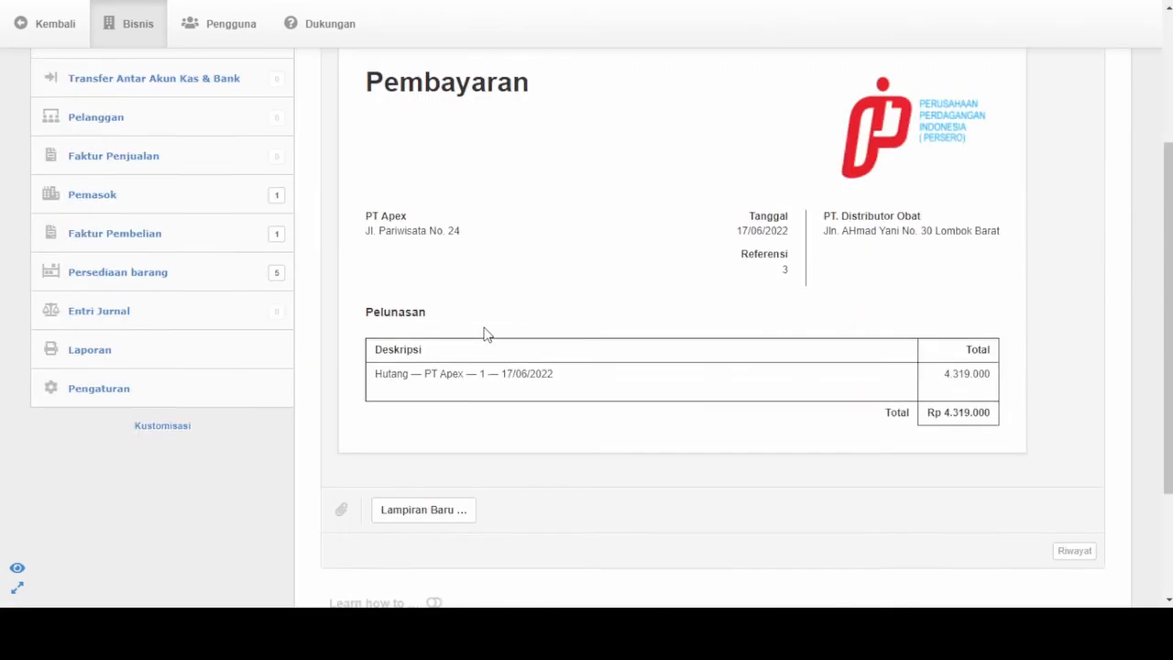
scroll(486, 335, "up", 1)
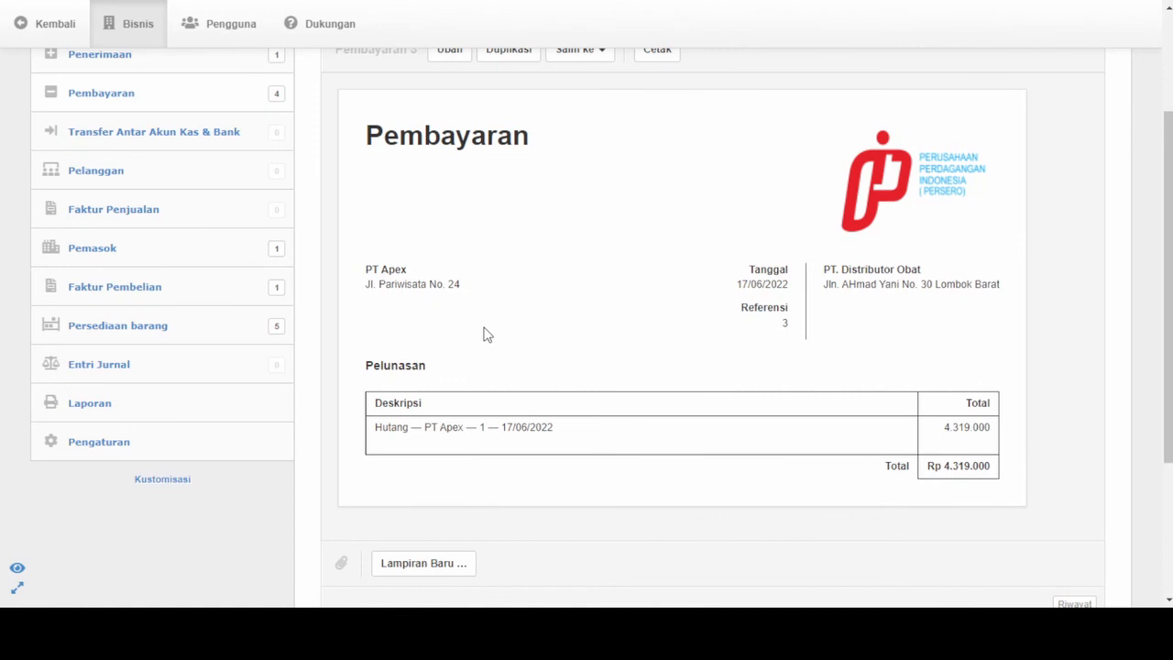
scroll(486, 334, "up", 1)
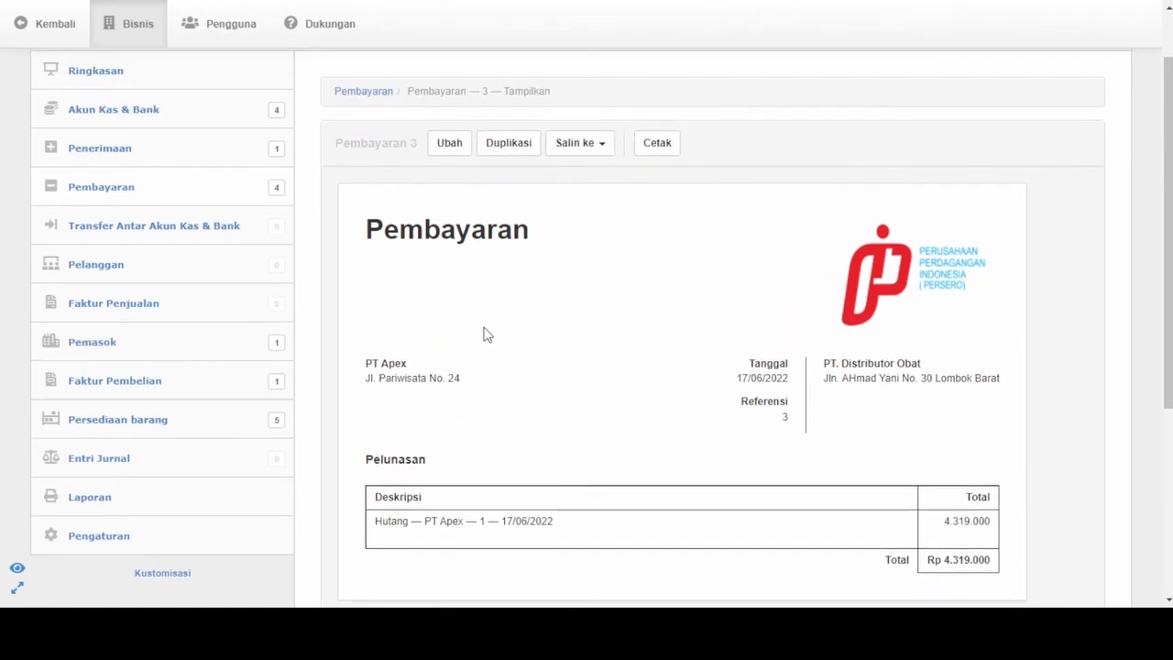
- Check the PT Apex purchase invoice's payment status and examine the transactions behind its balance due
left_click(113, 381)
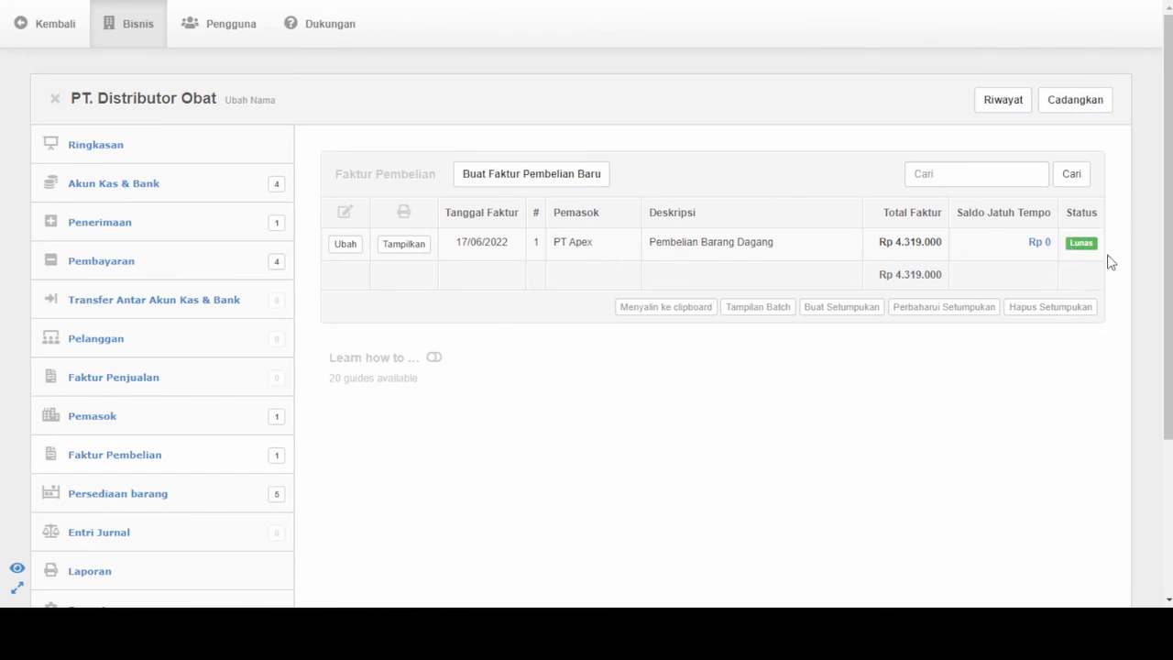
left_click(1041, 243)
scroll(931, 312, "down", 2)
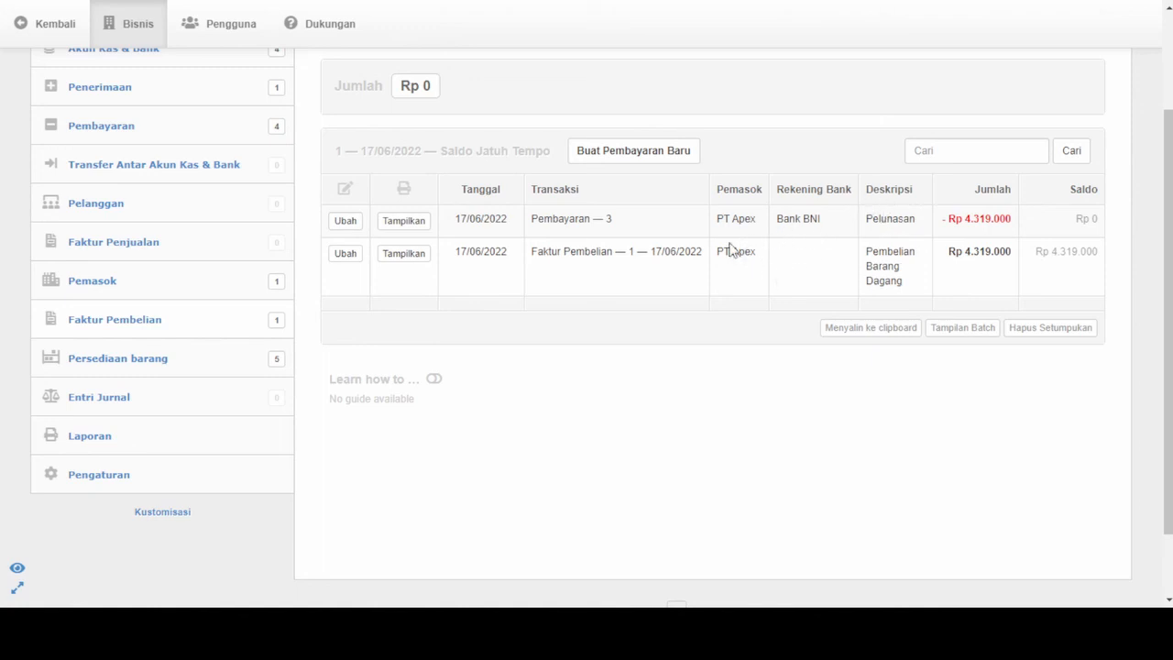
scroll(745, 259, "up", 3)
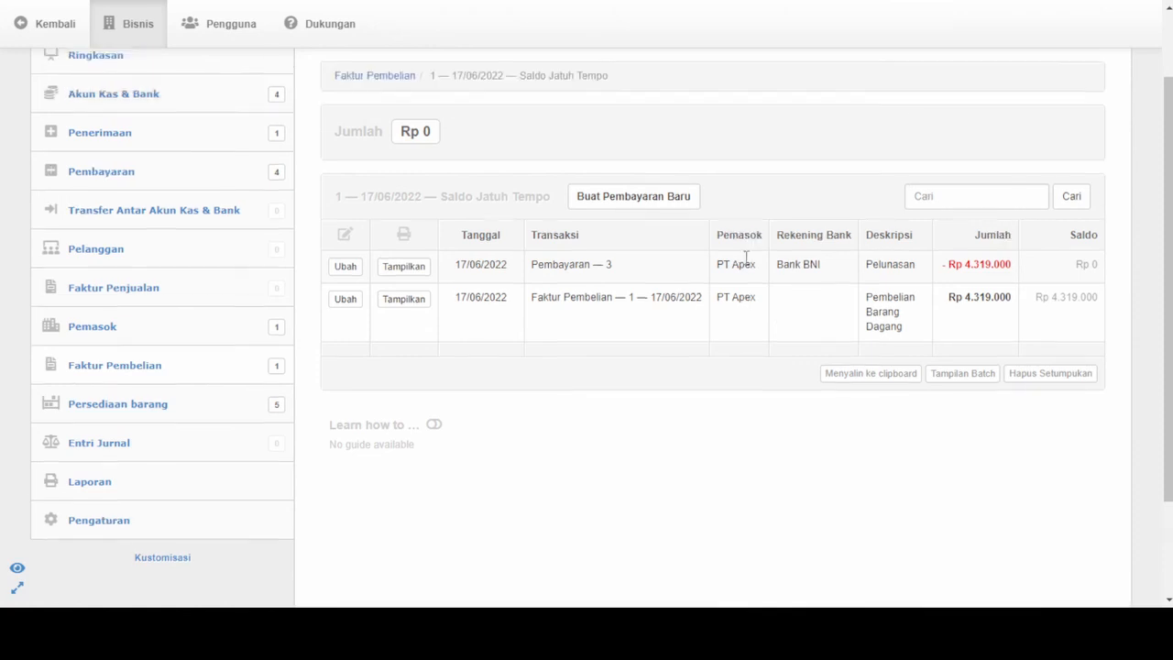